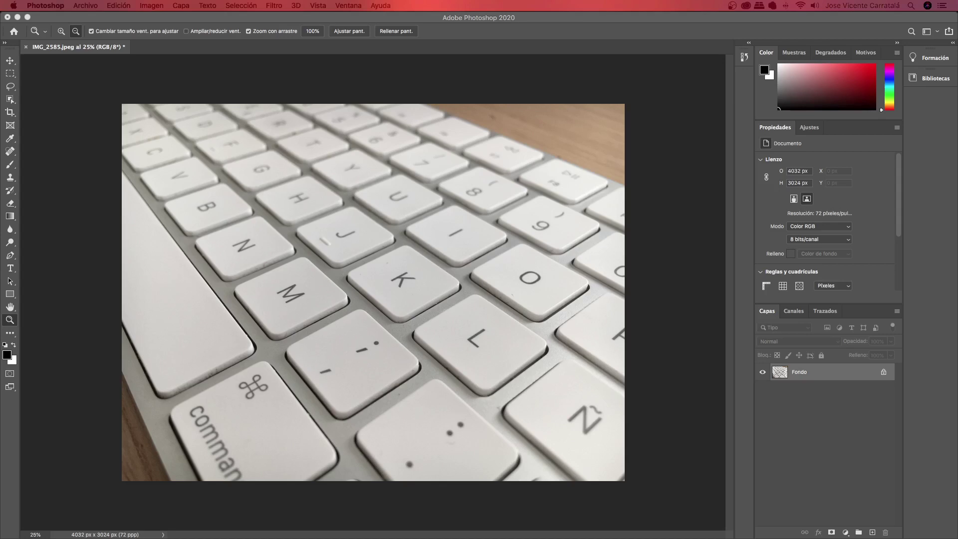
Bring the Photoshop window with the keyboard photo to the front and browse its menus
click(369, 28)
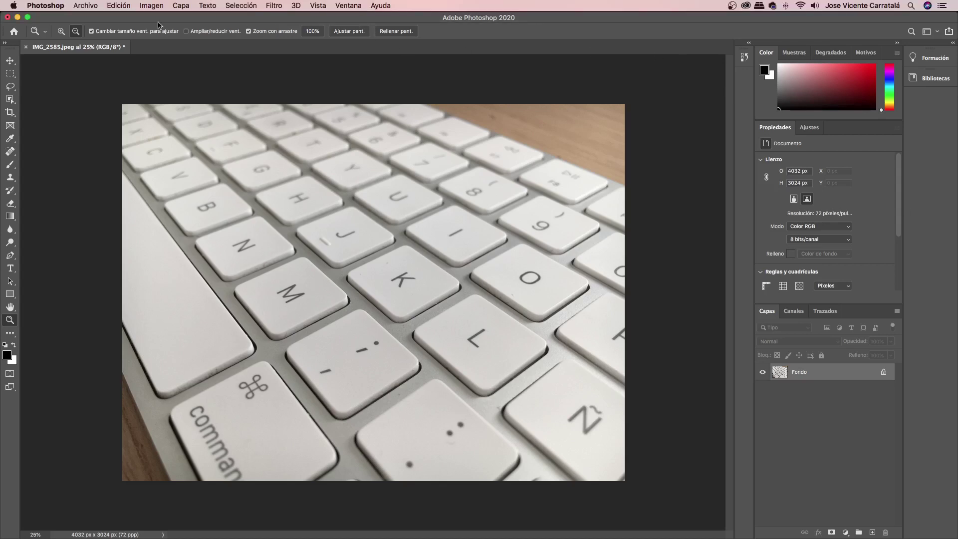
click(48, 6)
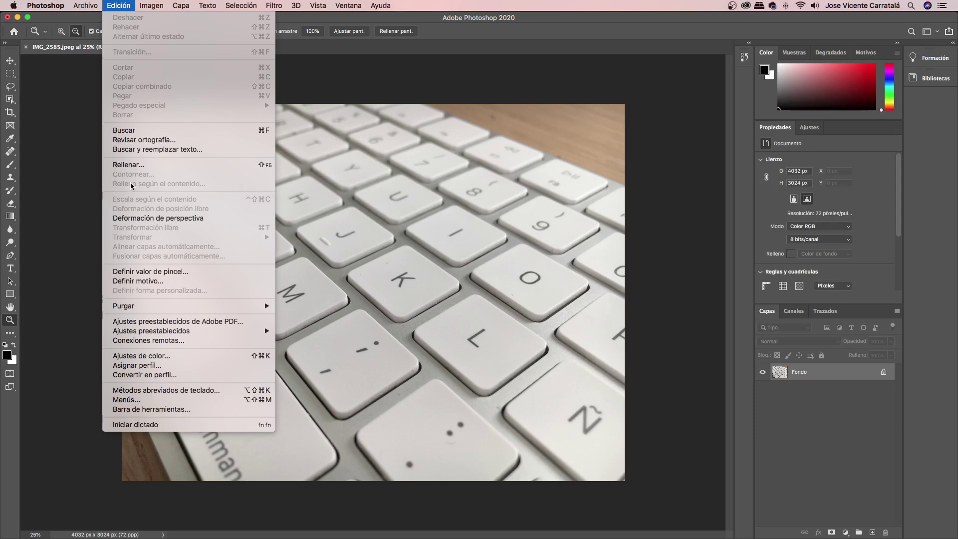
mouse_move(54, 37)
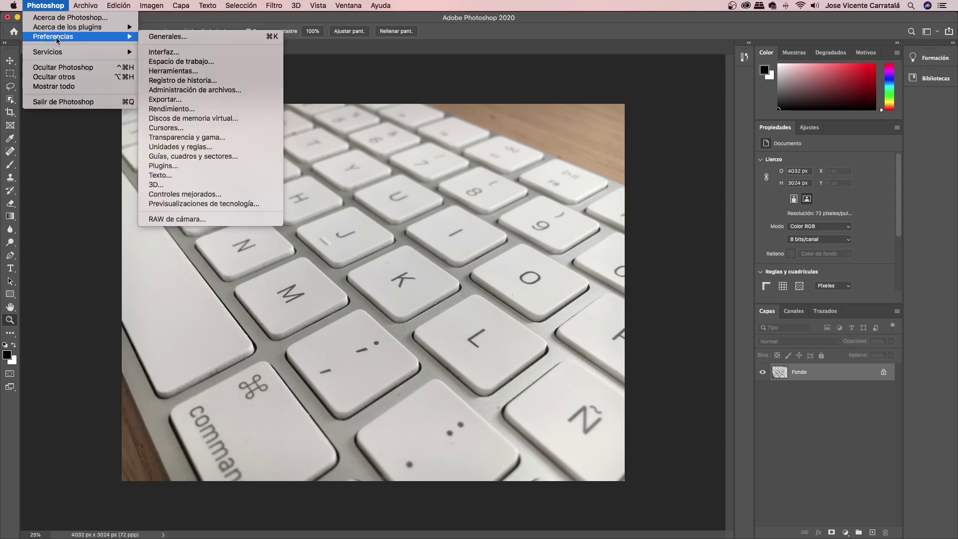
Enable 'Usar interfaz heredada documento nuevo' in the General preferences and confirm
click(168, 37)
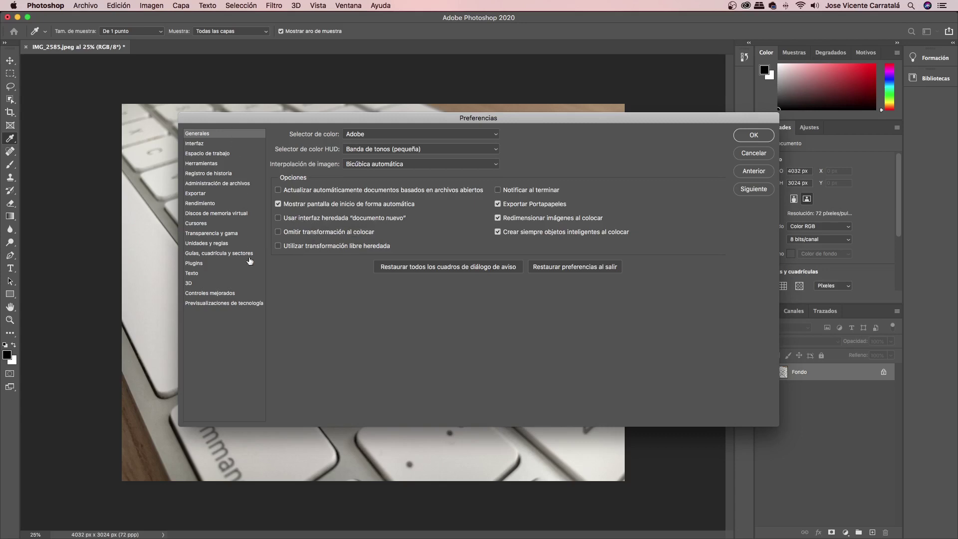
click(278, 218)
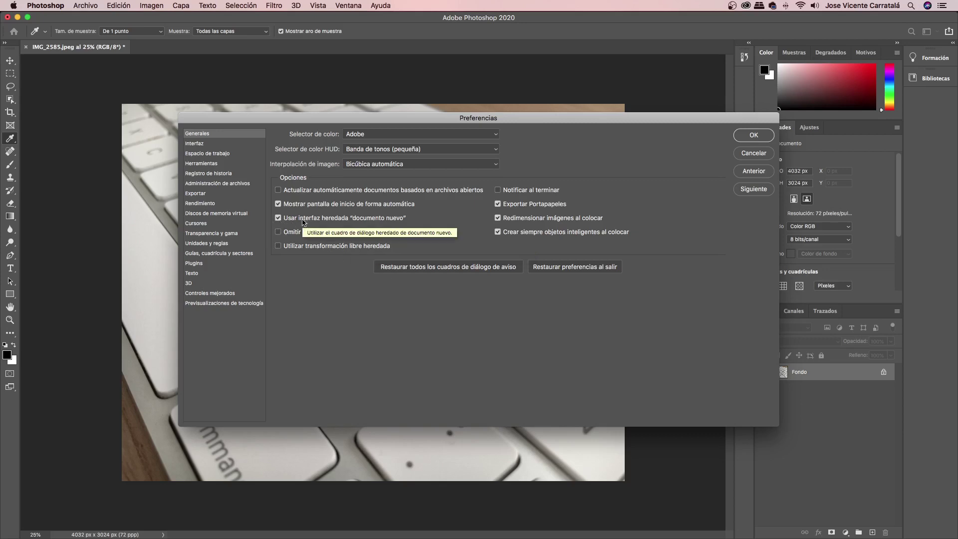
click(743, 137)
Start a new document named with the author's name followed by '-IG-FotoDePerfil'
key(z)
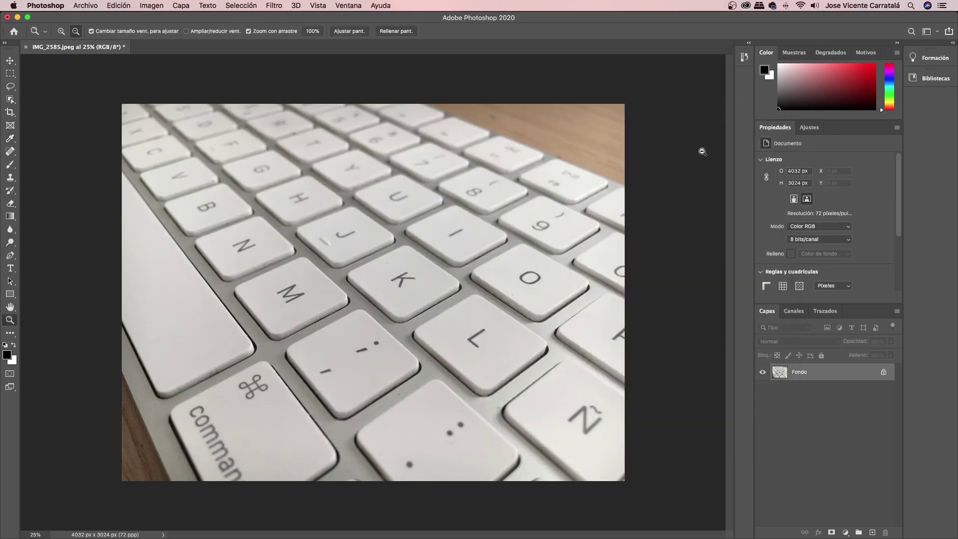
click(76, 6)
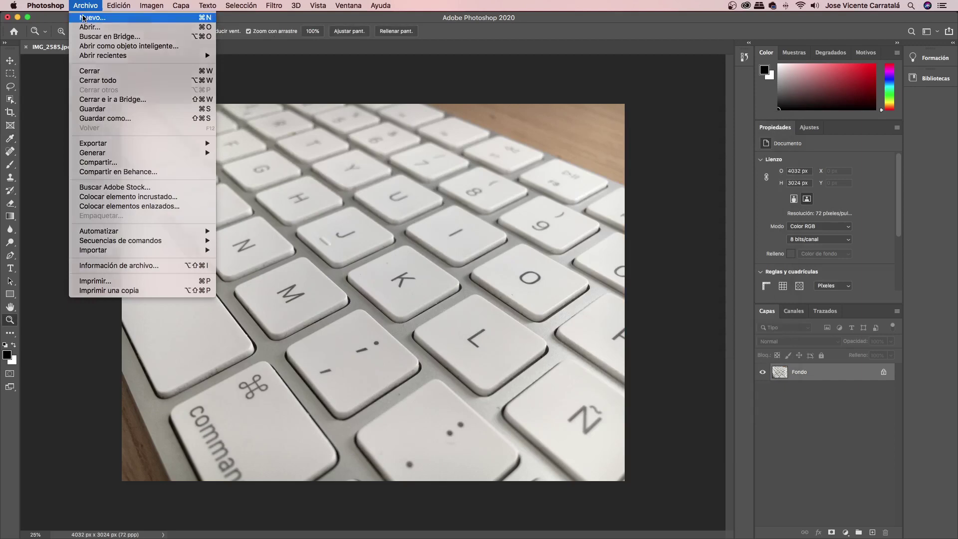
click(93, 18)
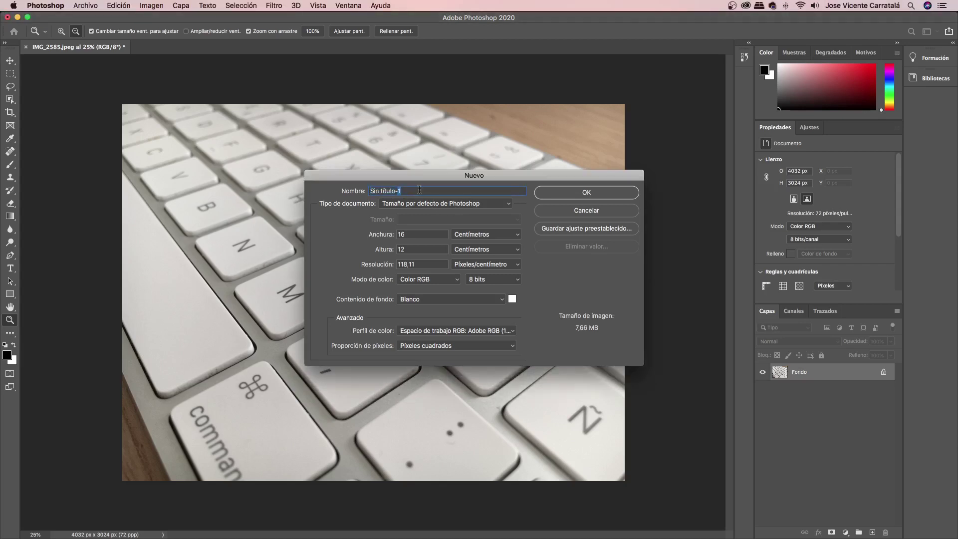
text(JoseVice)
key(BackSpace)
key(BackSpace)
key(BackSpace)
text(icente)
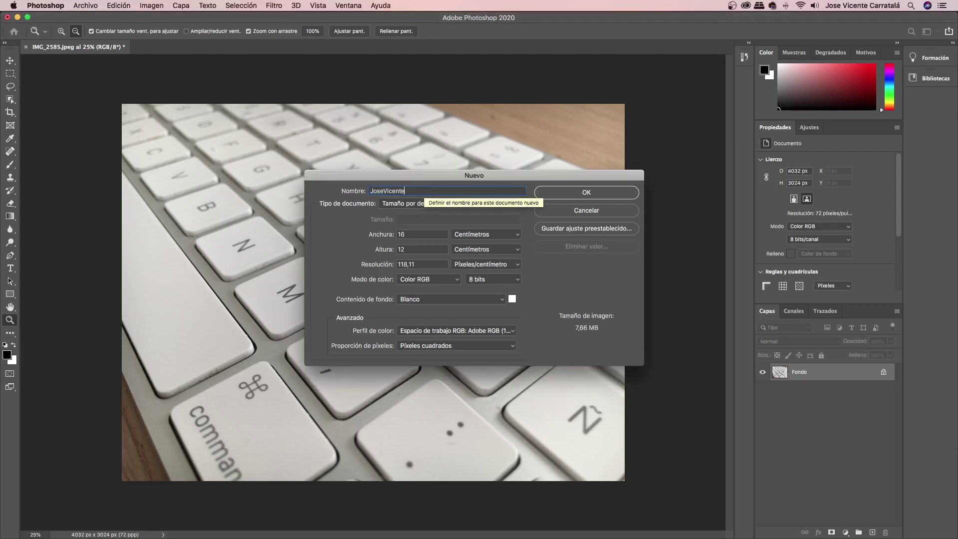
text(-IG-)
text(Foto)
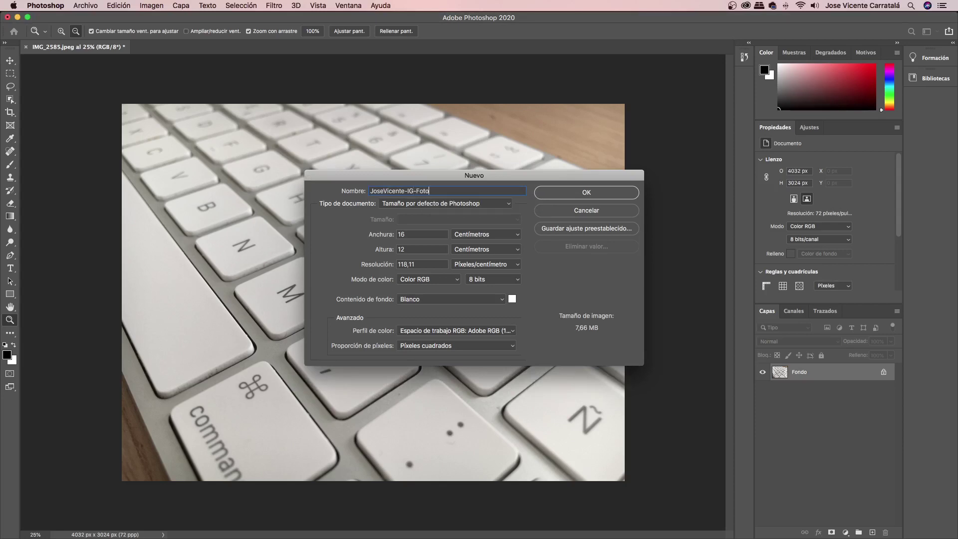
text(DePerfil)
Set the document size to 320 × 320 pixels and create it
click(493, 233)
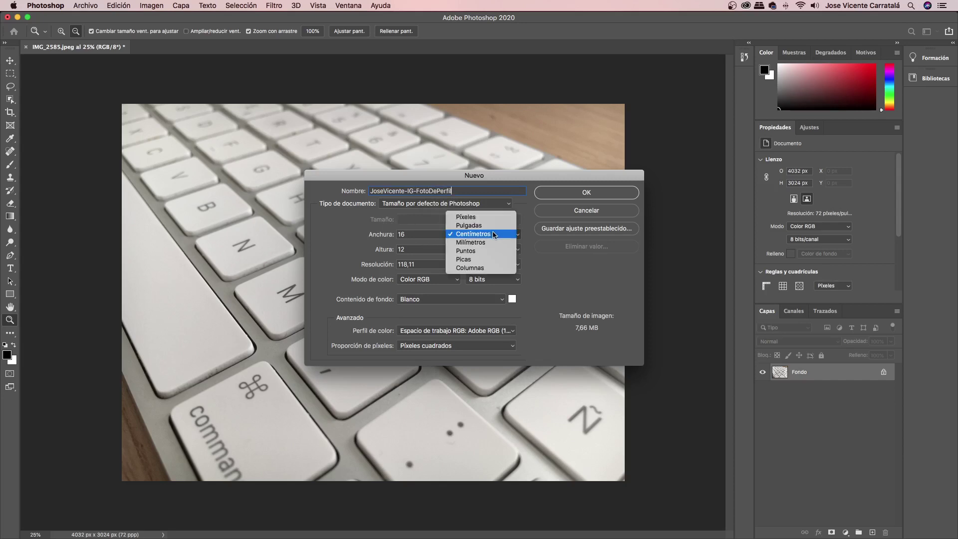
click(465, 216)
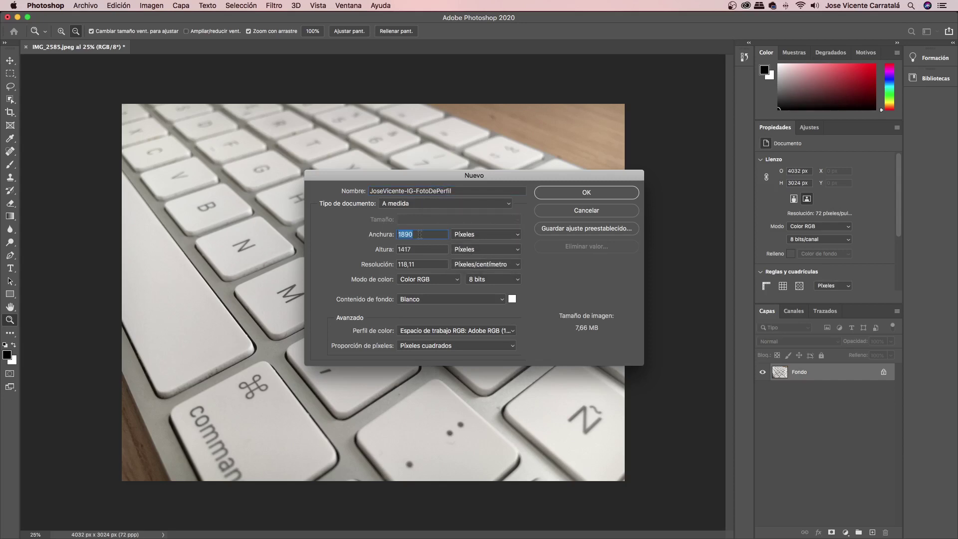
text(320)
key(Tab)
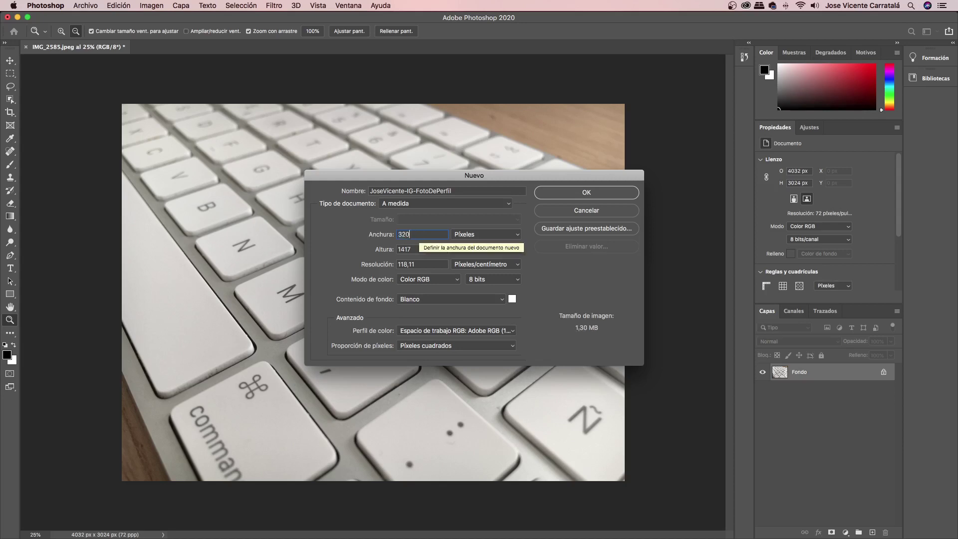
text(320)
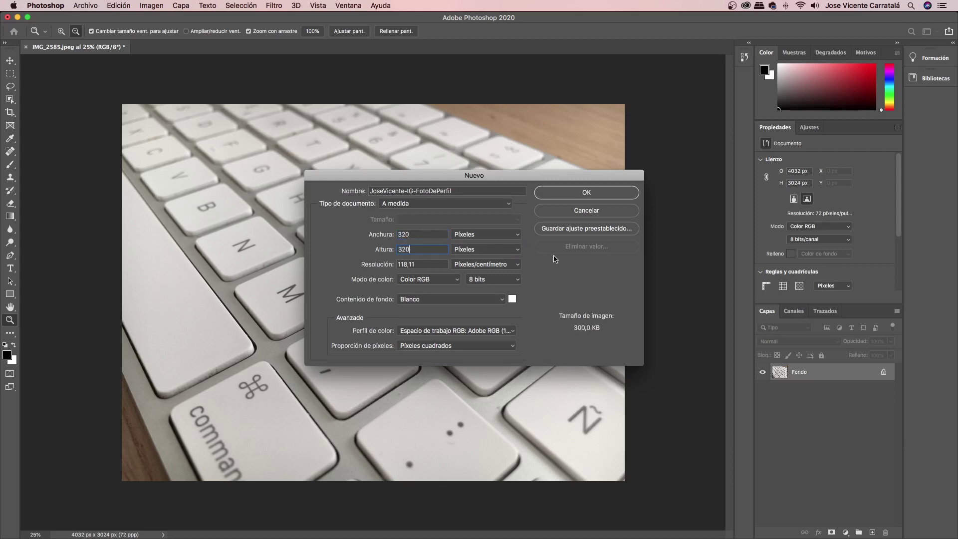
key(super+a)
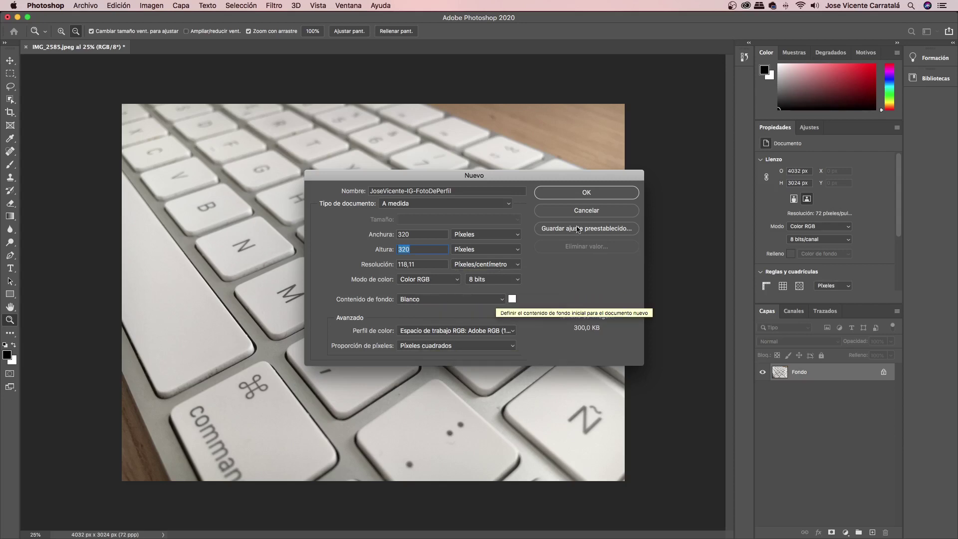
click(591, 194)
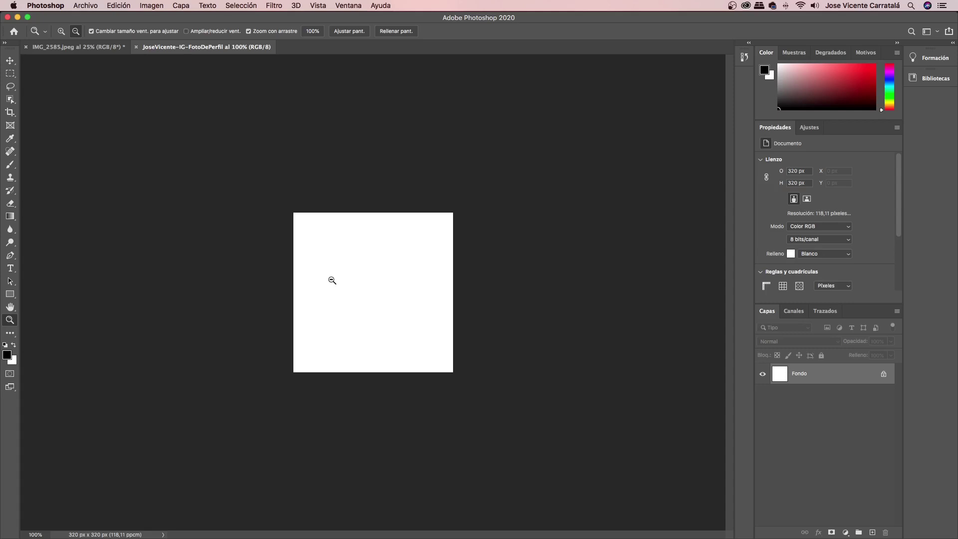
Start saving the profile document to this computer, browsing from the Escritorio folder
click(94, 5)
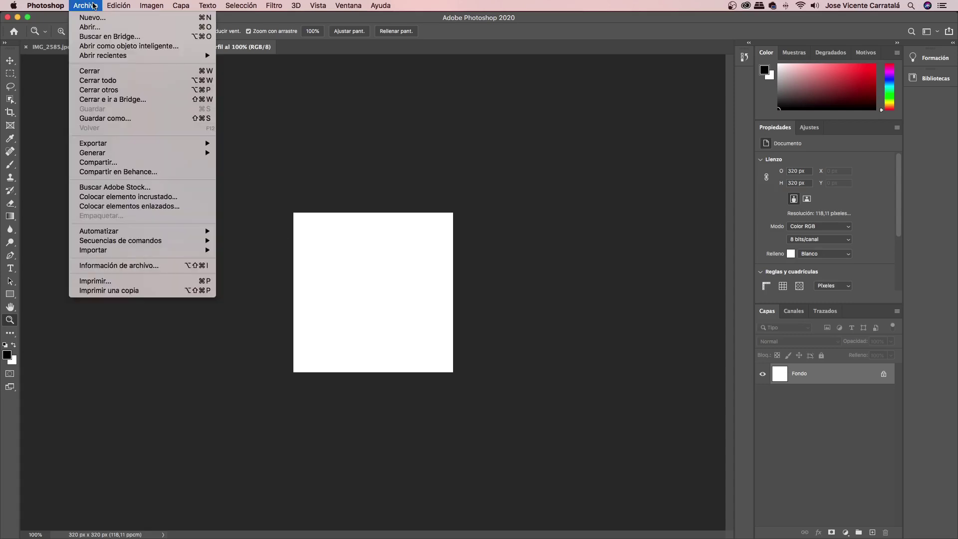
click(113, 118)
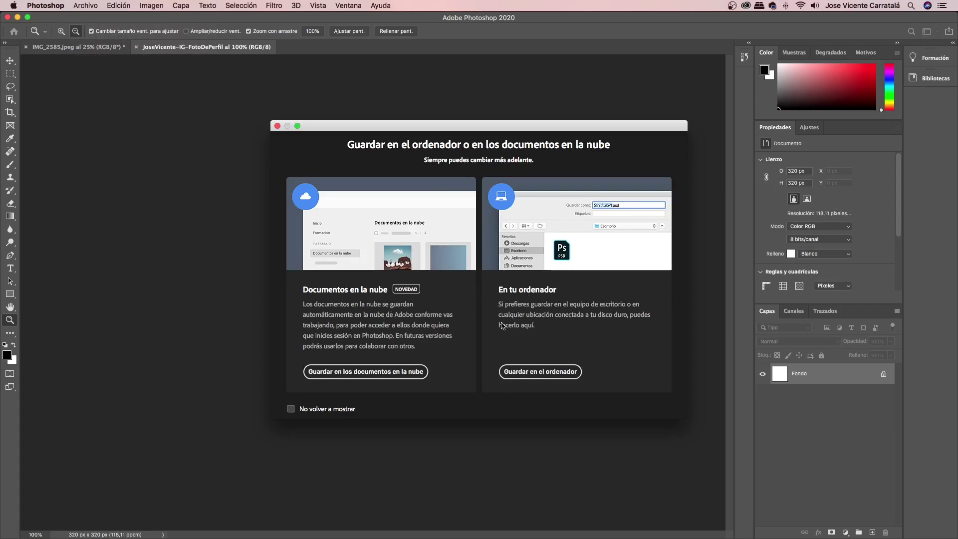
click(291, 409)
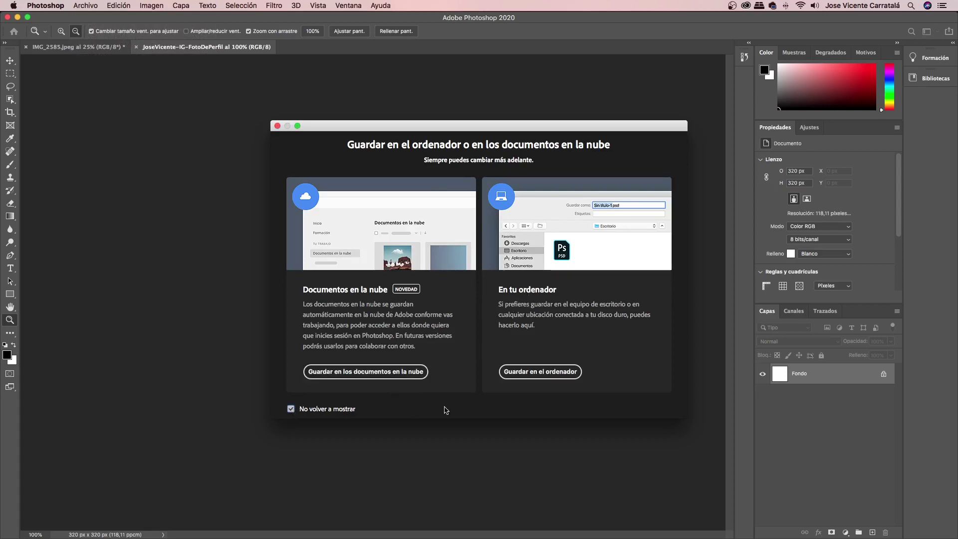
click(534, 378)
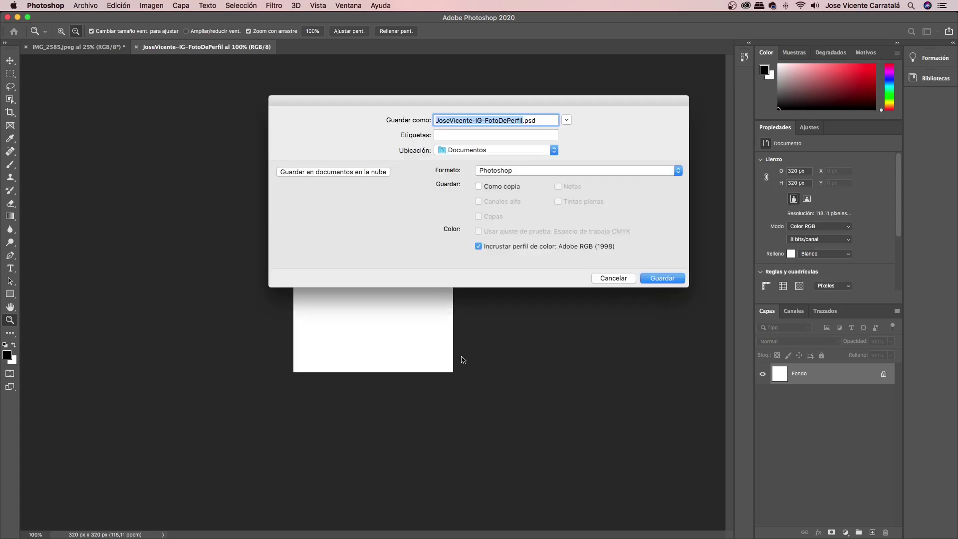
click(567, 120)
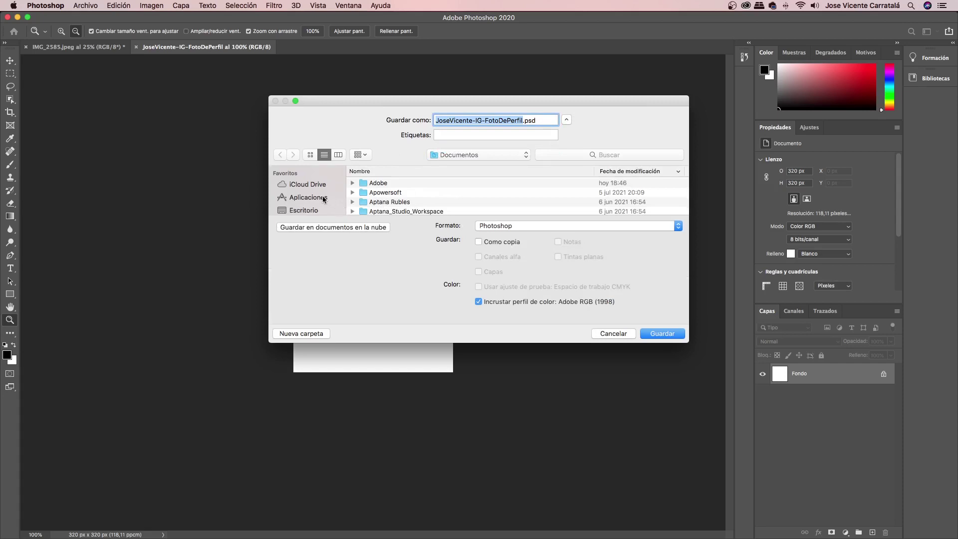
click(303, 211)
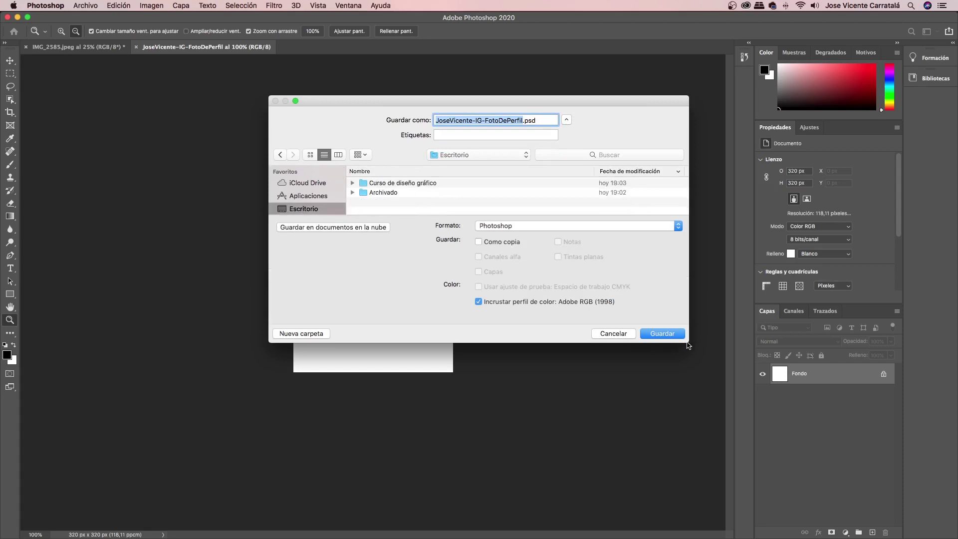
drag(688, 343, 695, 460)
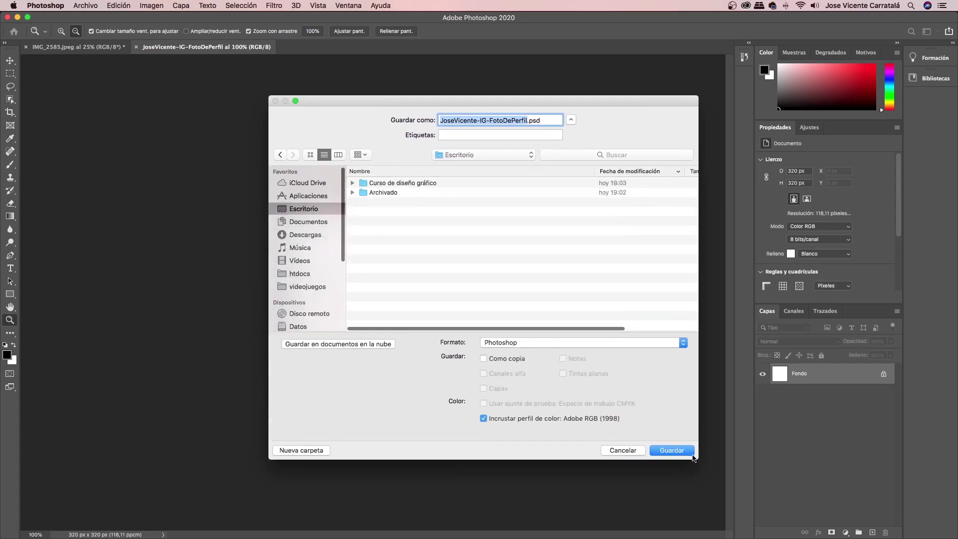
Save it as a PSD in Curso de diseño gráfico > Photoshop > Plantillas redes sociales, then shrink the window
double_click(399, 185)
double_click(393, 185)
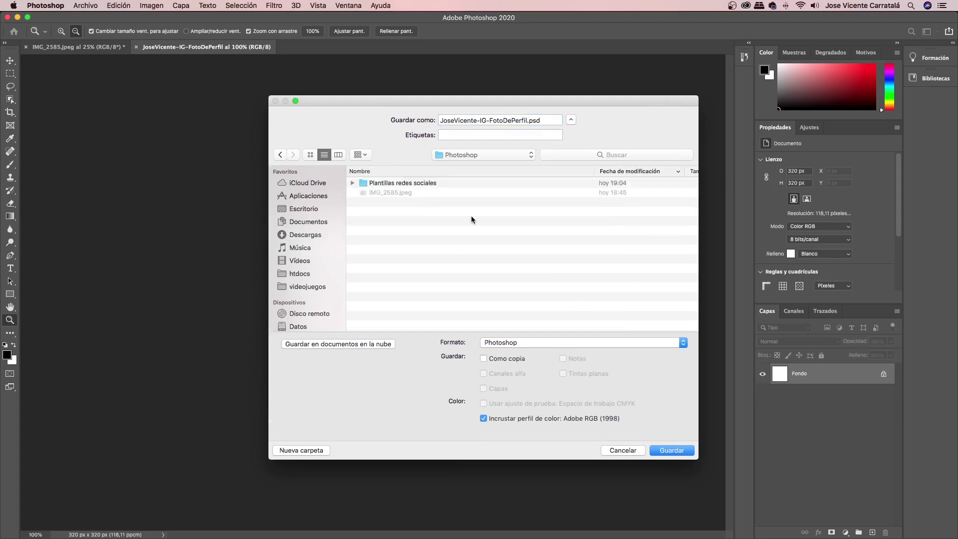
double_click(401, 183)
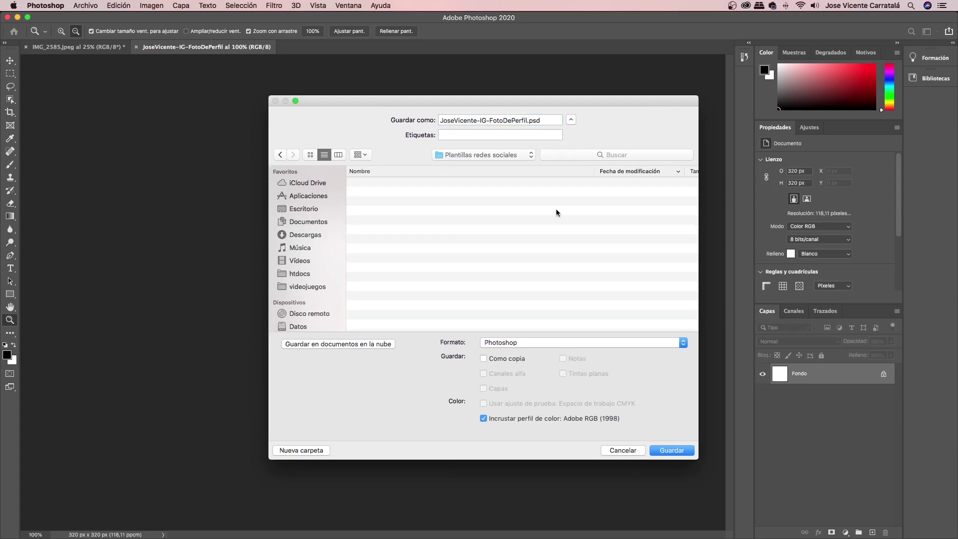
click(453, 120)
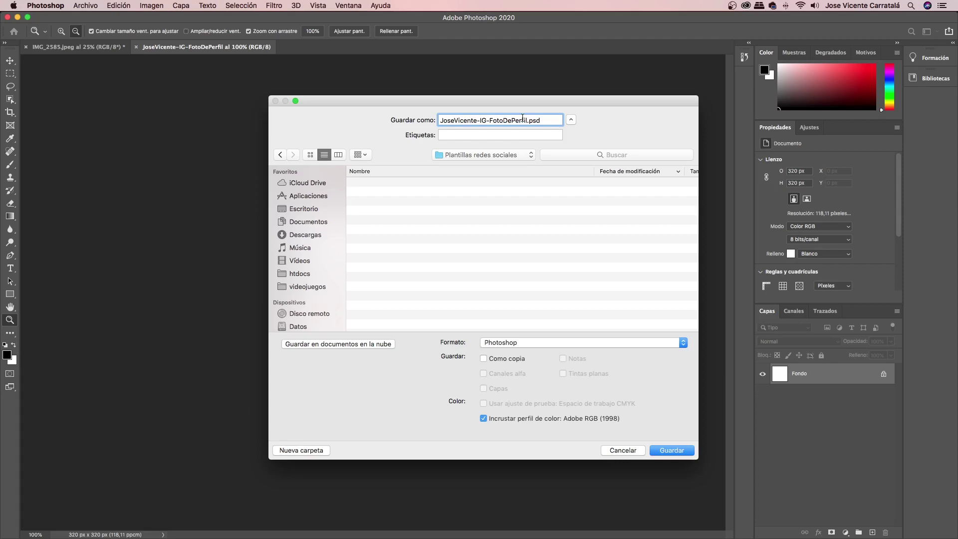
click(663, 450)
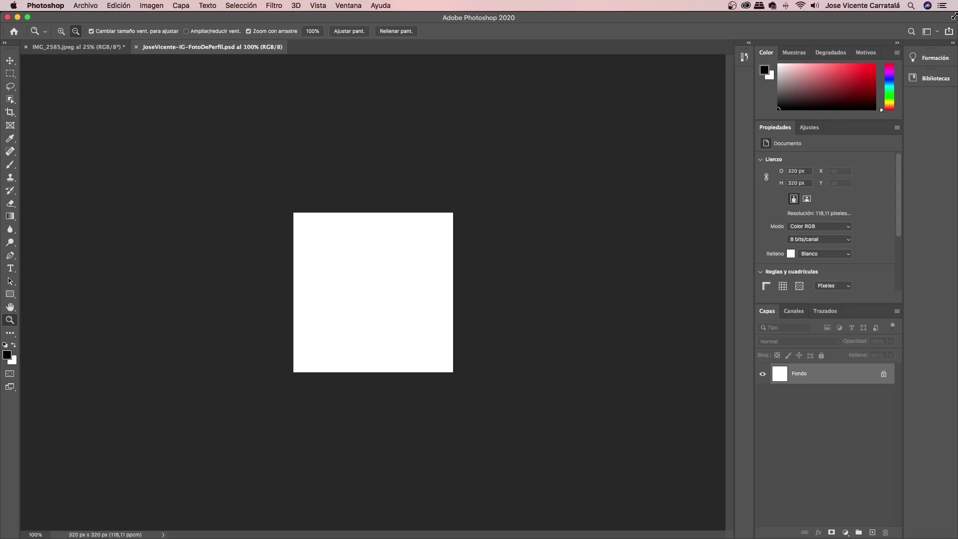
double_click(571, 20)
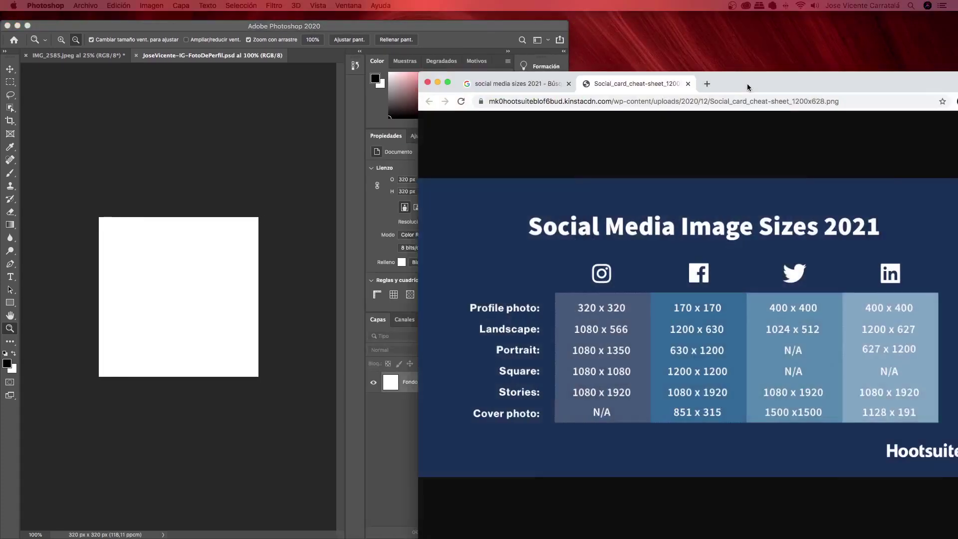
Move the Chrome Social Media Image Sizes 2021 chart to the lower right beside Photoshop
key(super+Tab)
mouse_move(746, 85)
mouse_down()
mouse_move(733, 101)
mouse_move(761, 200)
mouse_up()
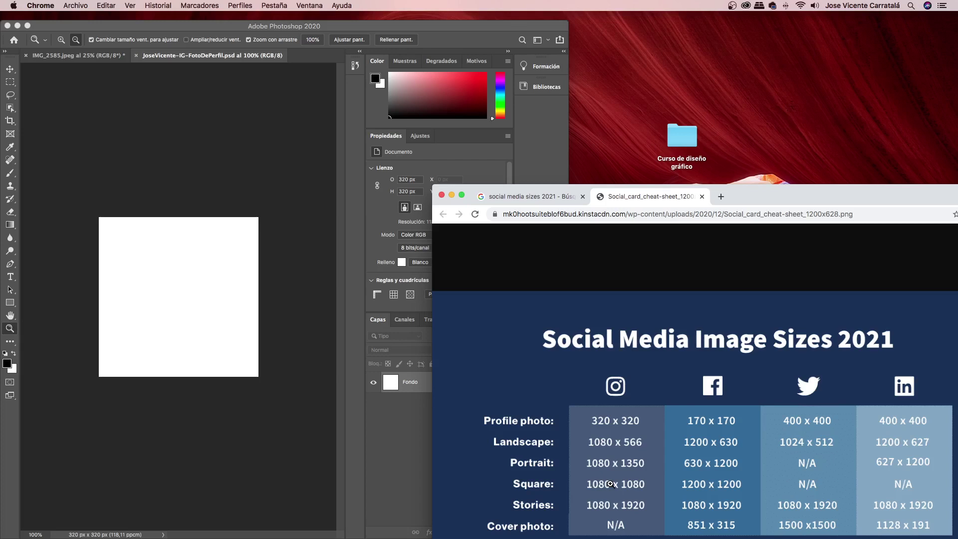
Bring Photoshop forward and open a fresh New Document dialog
click(193, 39)
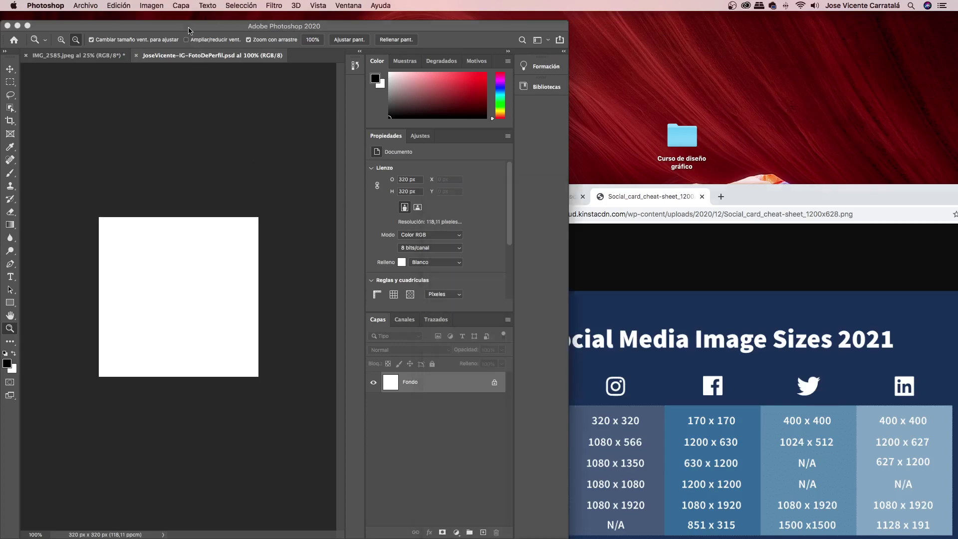
click(91, 7)
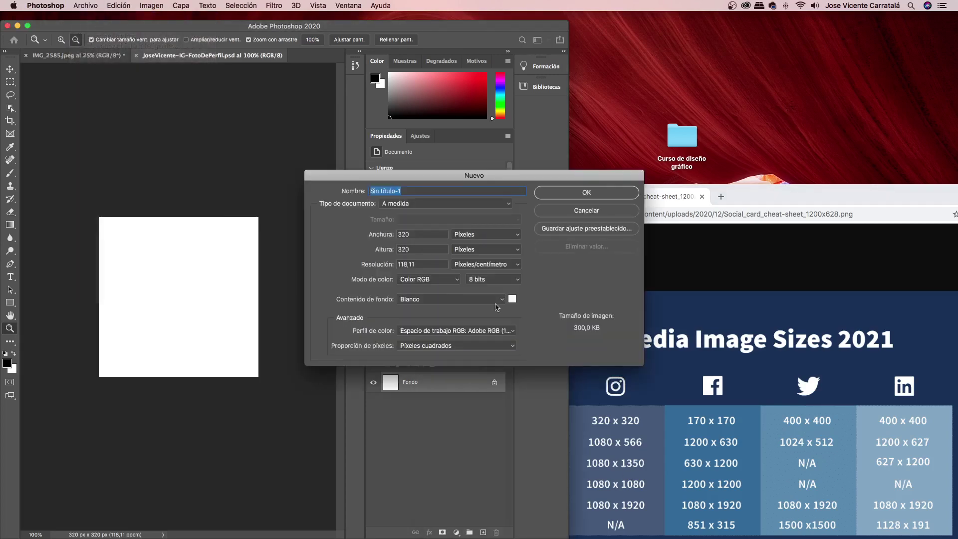
key(Escape)
click(83, 6)
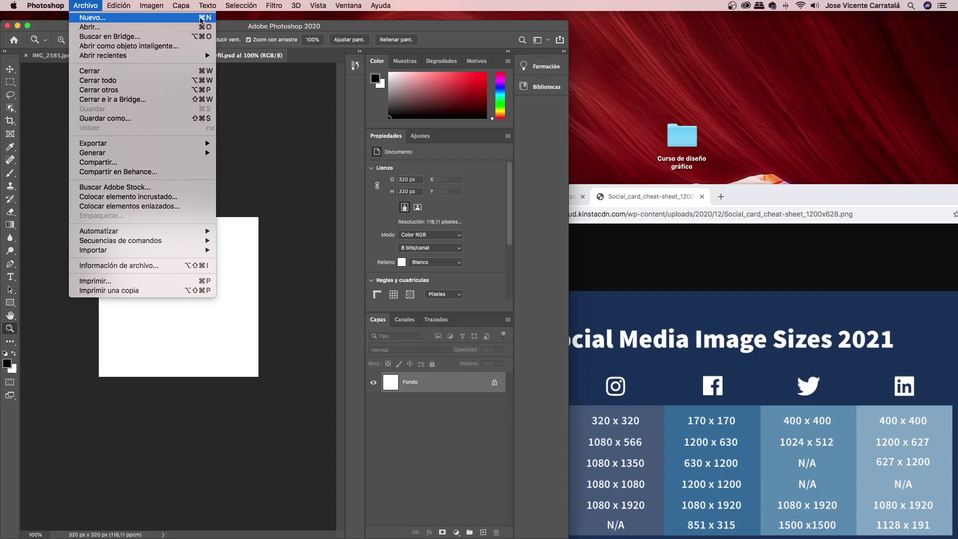
click(252, 30)
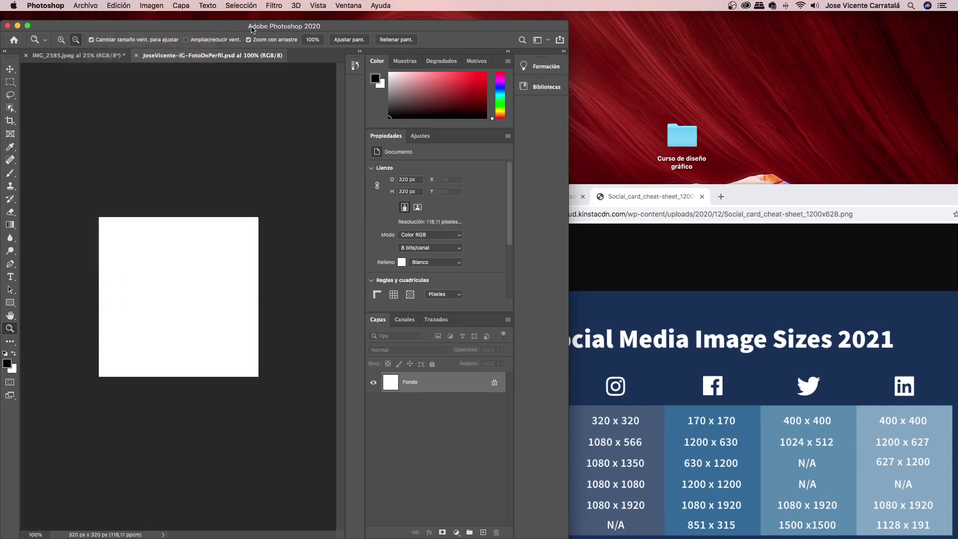
key(super+n)
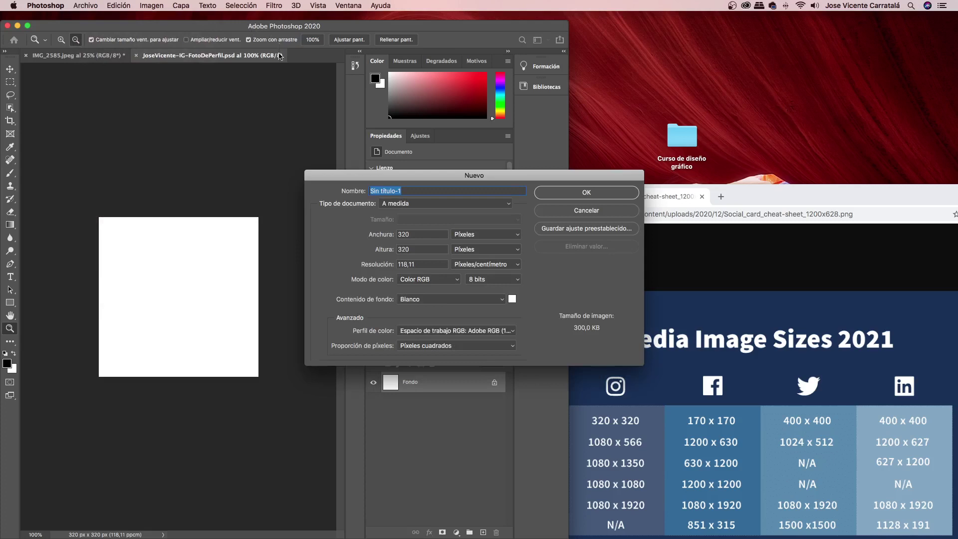
Create a 1080 × 566 px document named with the author's name plus '-IG-Apaisado'
text(Jose)
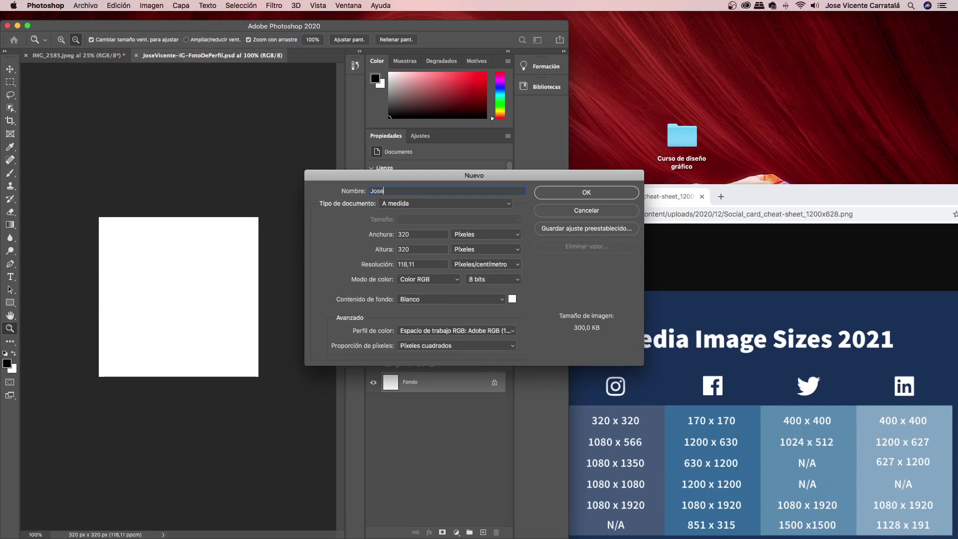
text(Vicente-IG-)
text(Ap)
text(aisado)
double_click(419, 235)
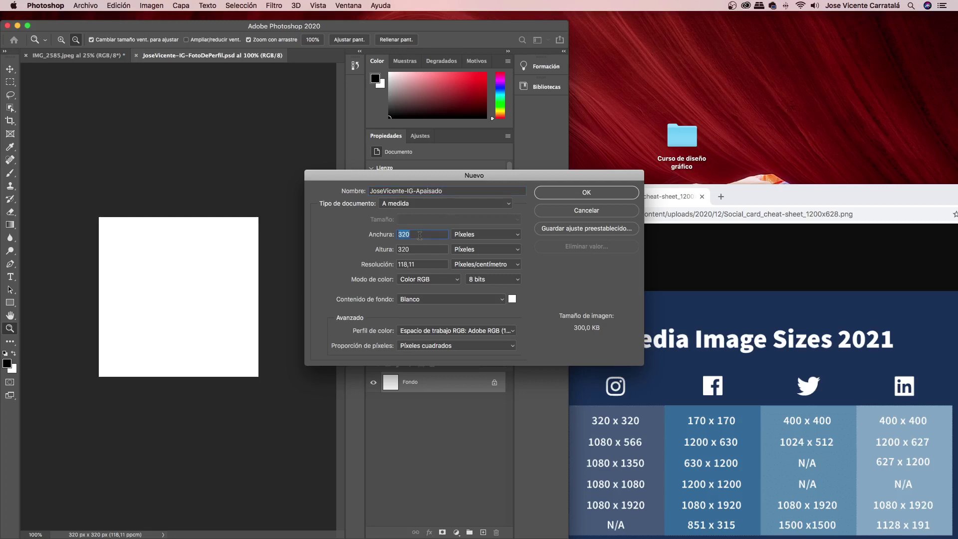
text(1080)
key(Tab)
text(566)
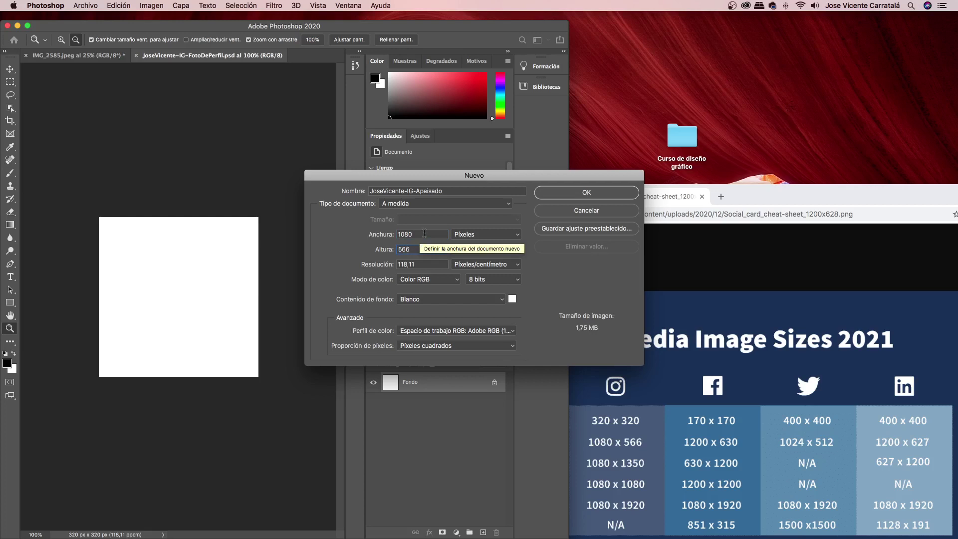
key(Tab)
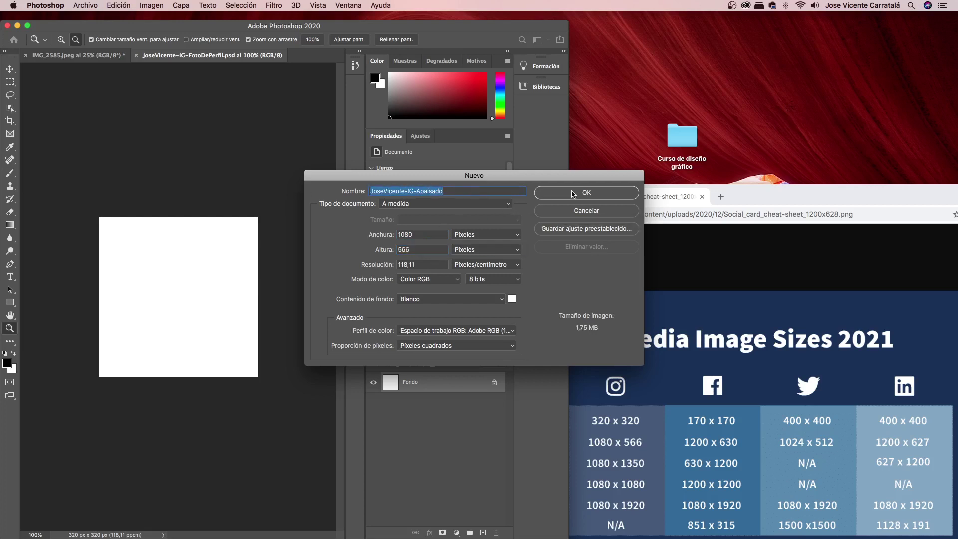
click(572, 193)
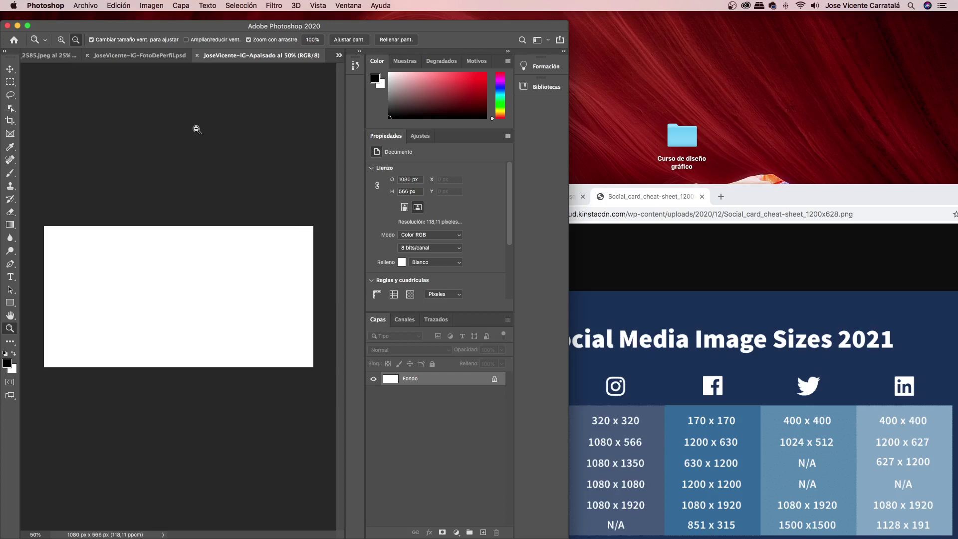
drag(220, 27, 234, 27)
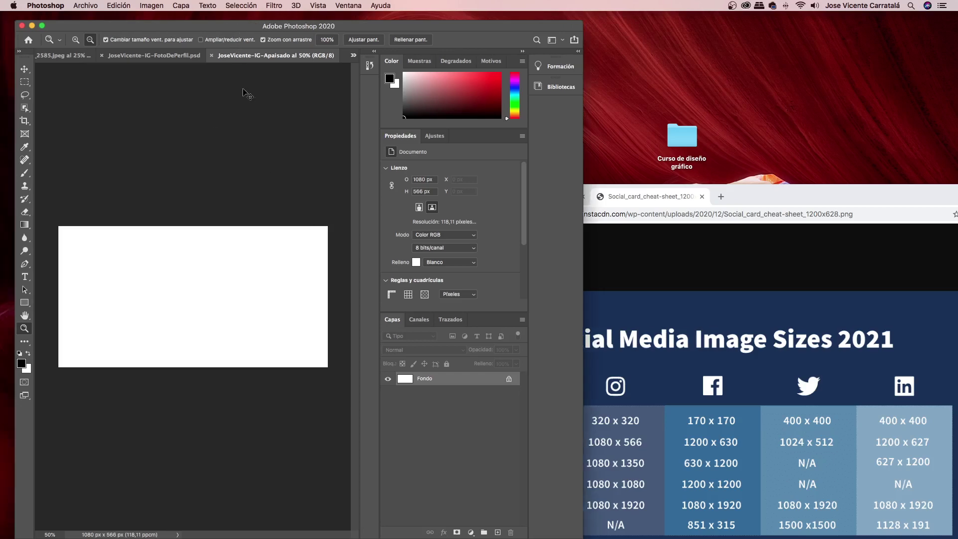
Save the Apaisado document as a .psd via Save As, after cancelling a first attempt
key(super+s)
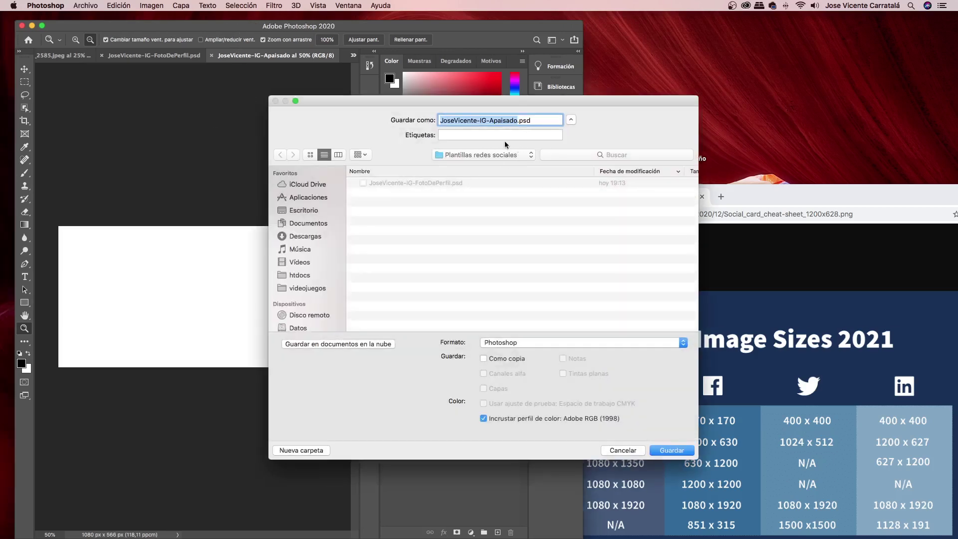
key(Escape)
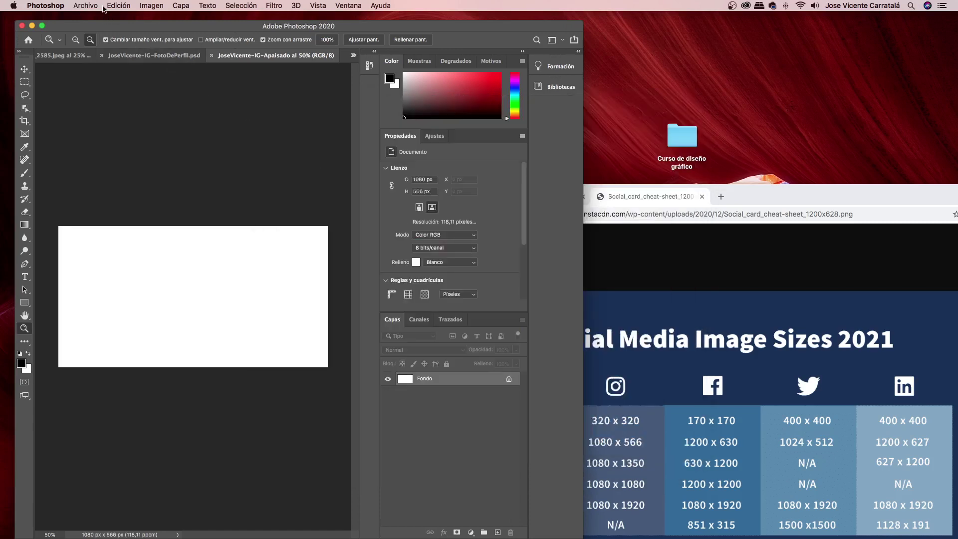
click(91, 7)
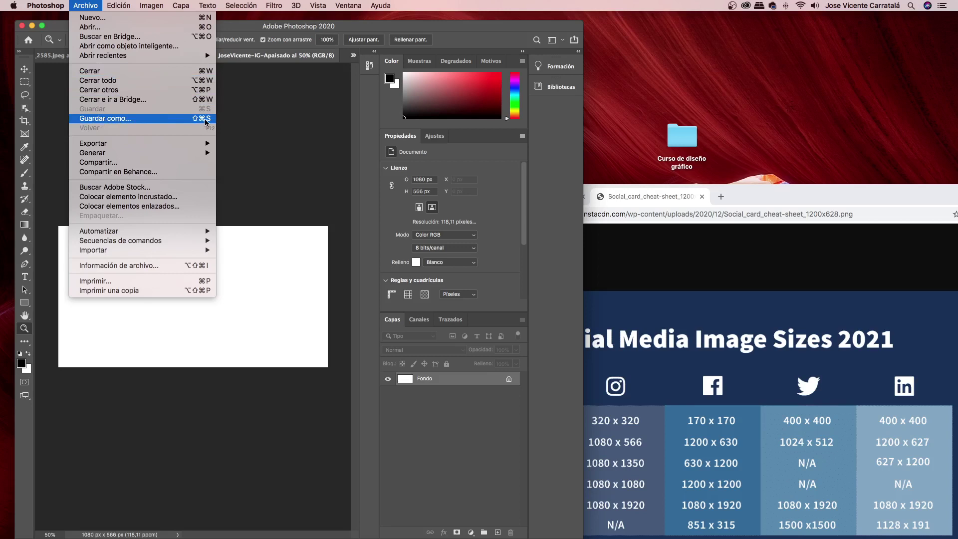
click(206, 122)
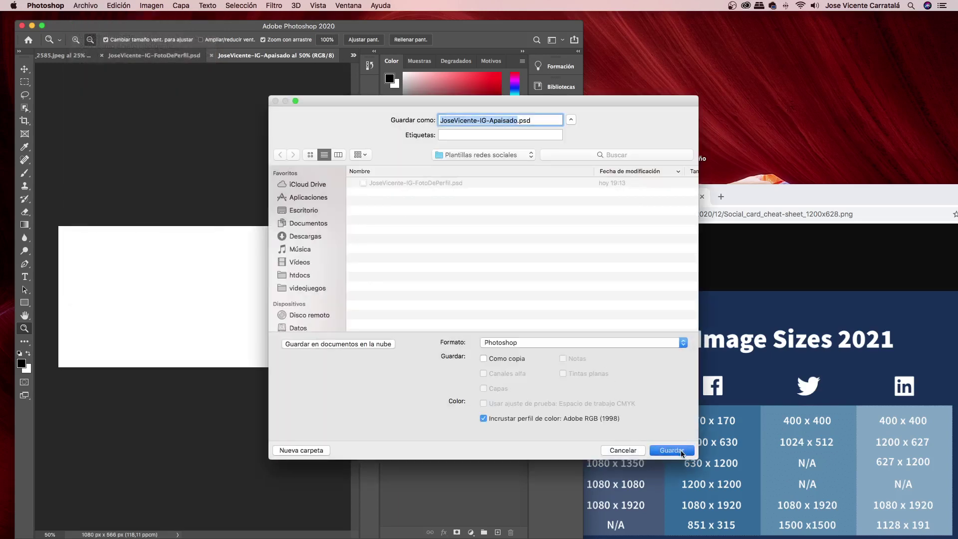
click(681, 452)
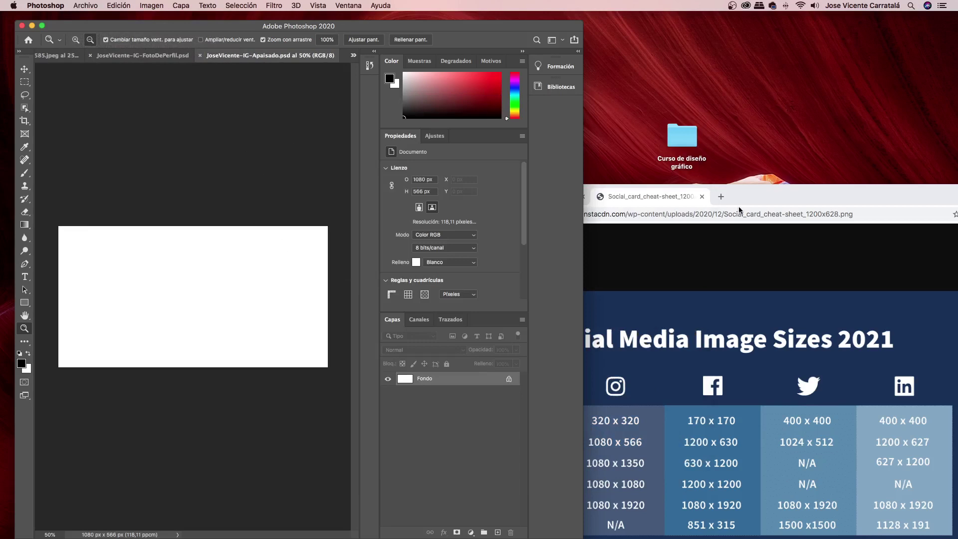
double_click(688, 142)
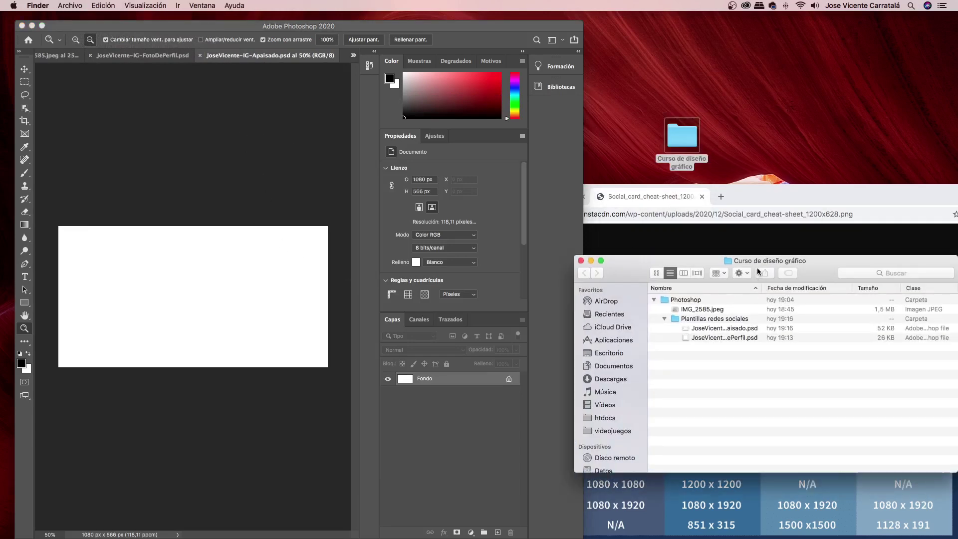
mouse_move(758, 272)
mouse_down()
mouse_move(746, 231)
mouse_move(812, 248)
mouse_up()
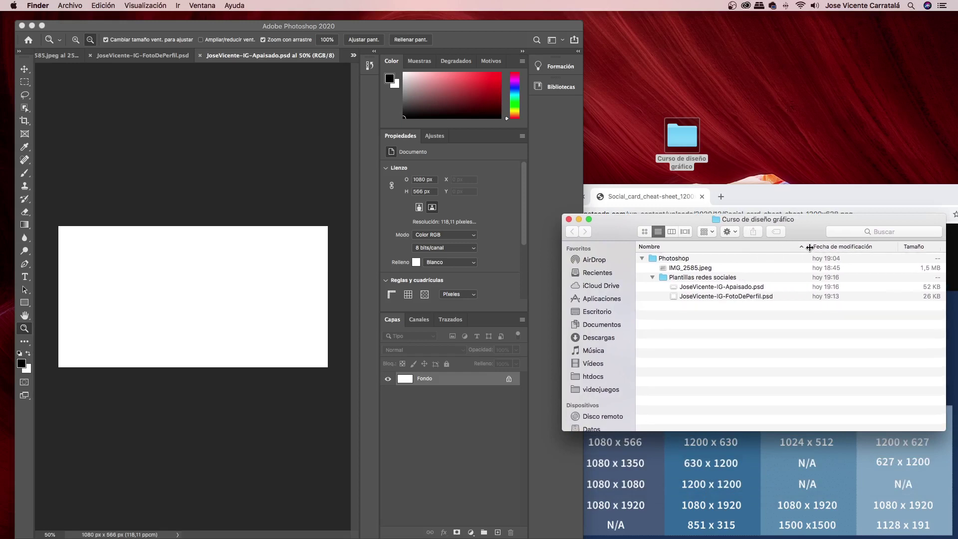
click(698, 291)
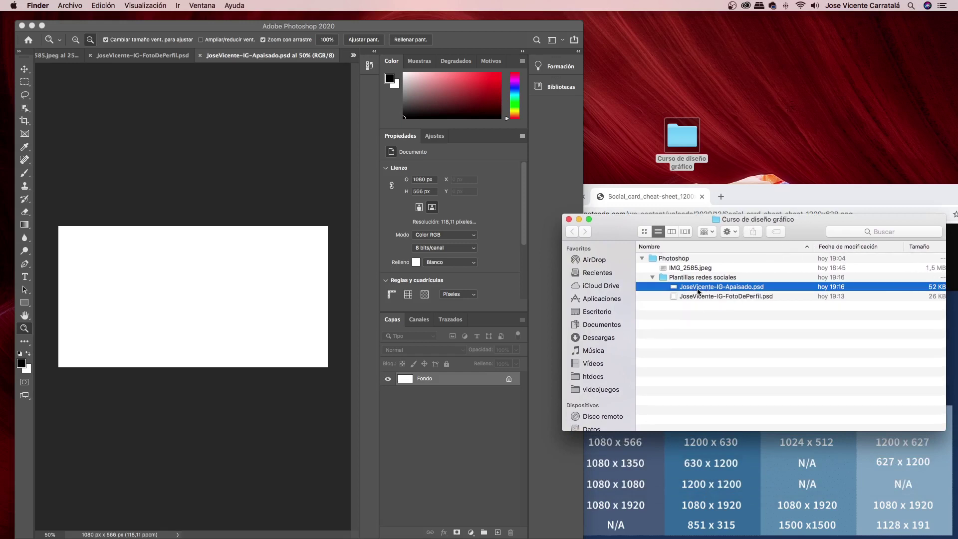
click(734, 295)
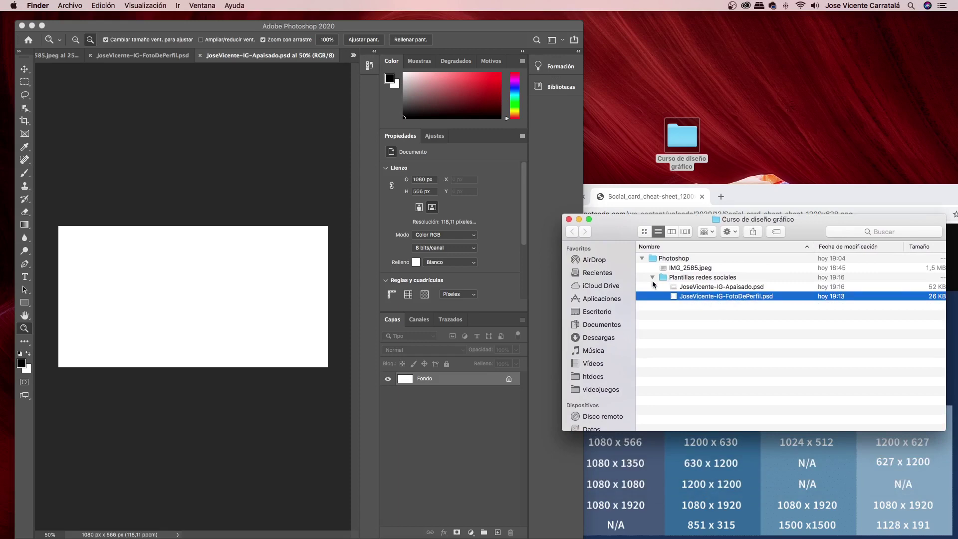
click(577, 220)
Start a new document with height 1350 px, checking the browser size chart
click(344, 193)
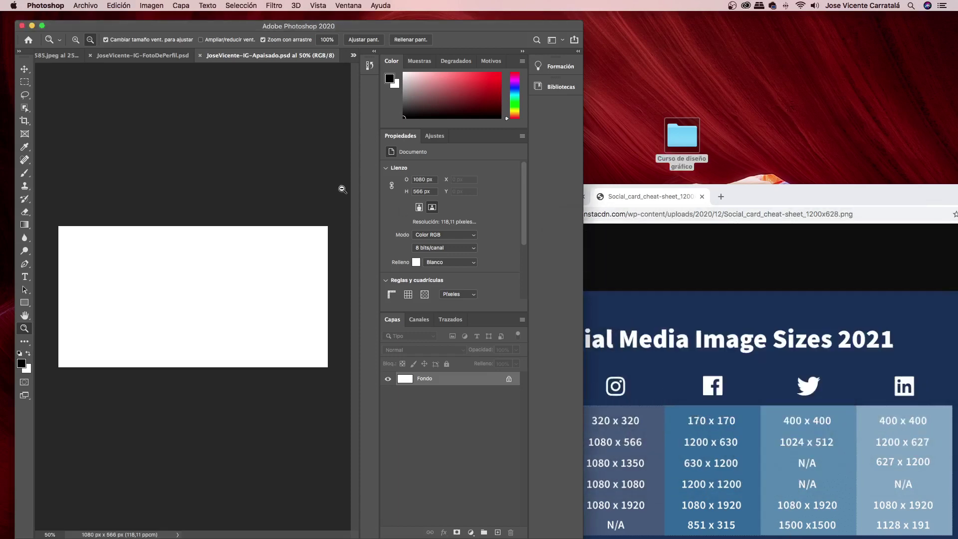
key(super+n)
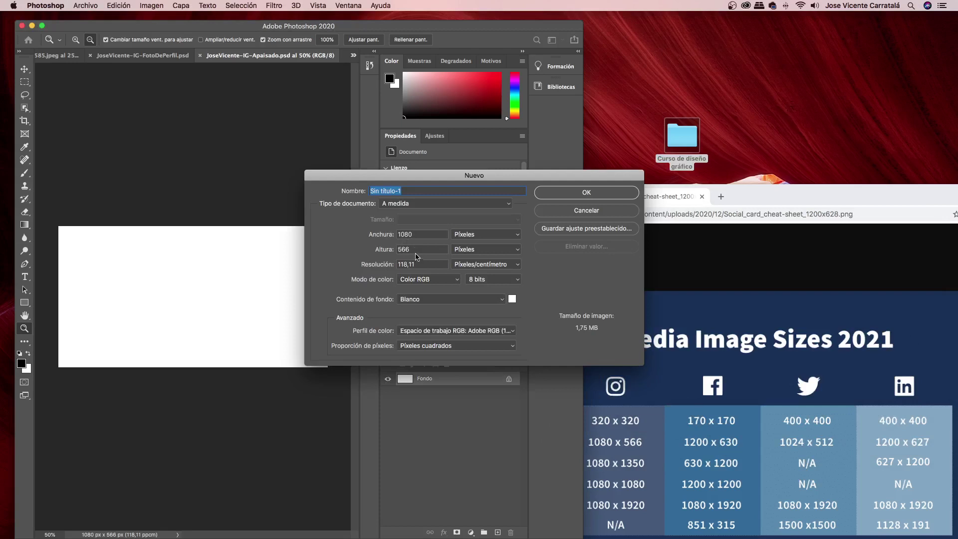
double_click(417, 249)
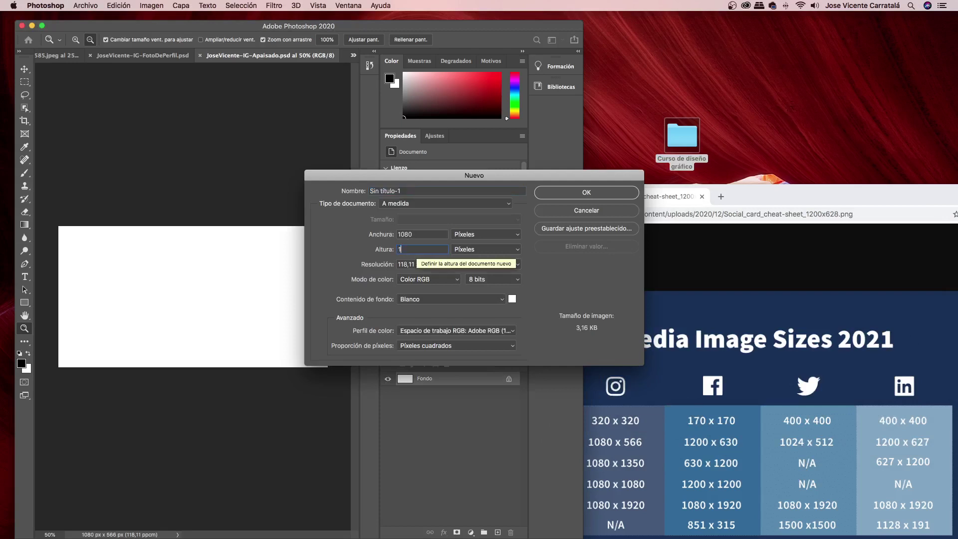
text(1350)
click(616, 423)
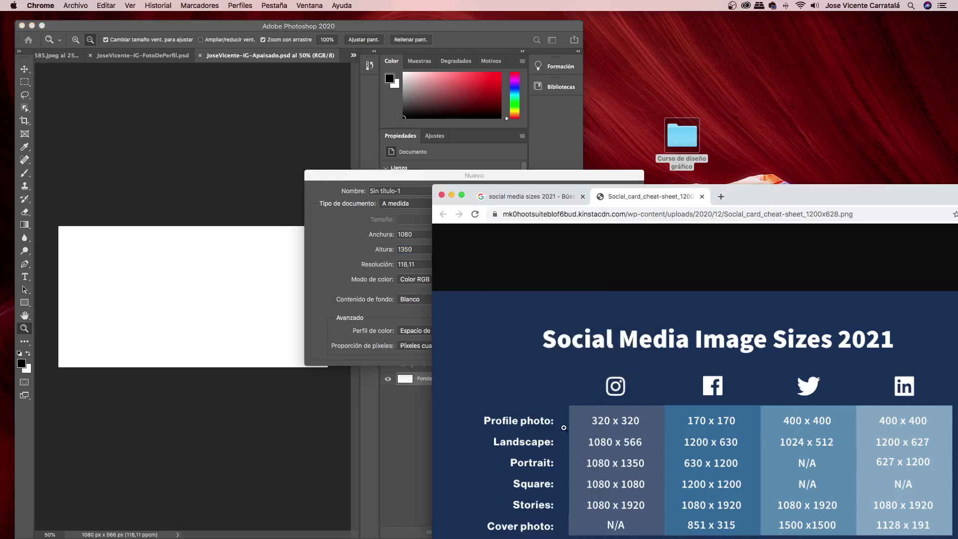
click(355, 236)
Name it with the '-IG-Vertical' suffix, create it, and save it as a PSD
click(421, 192)
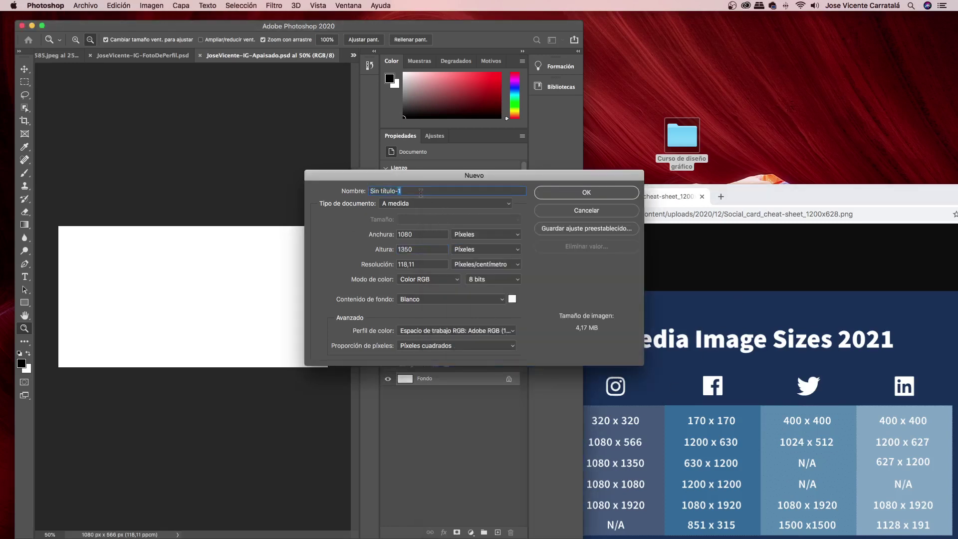
text(JoseVicente-IG-Apaisado)
drag(417, 191, 443, 191)
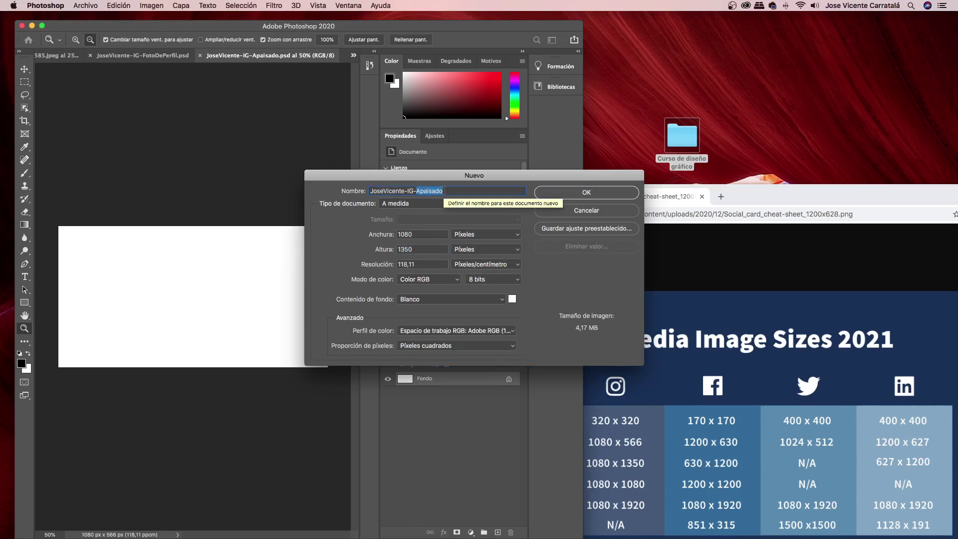
text(Ver)
text(tical)
click(594, 194)
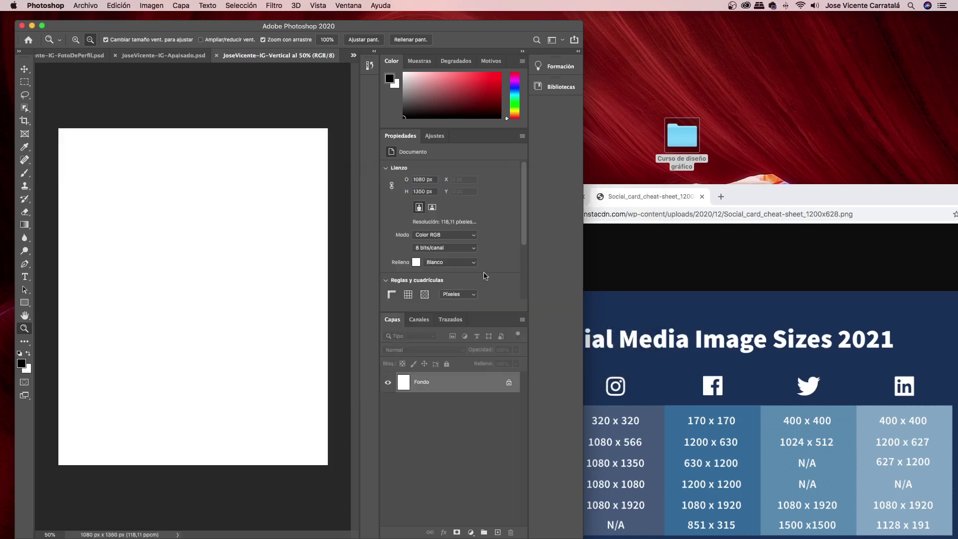
key(ctrl+s)
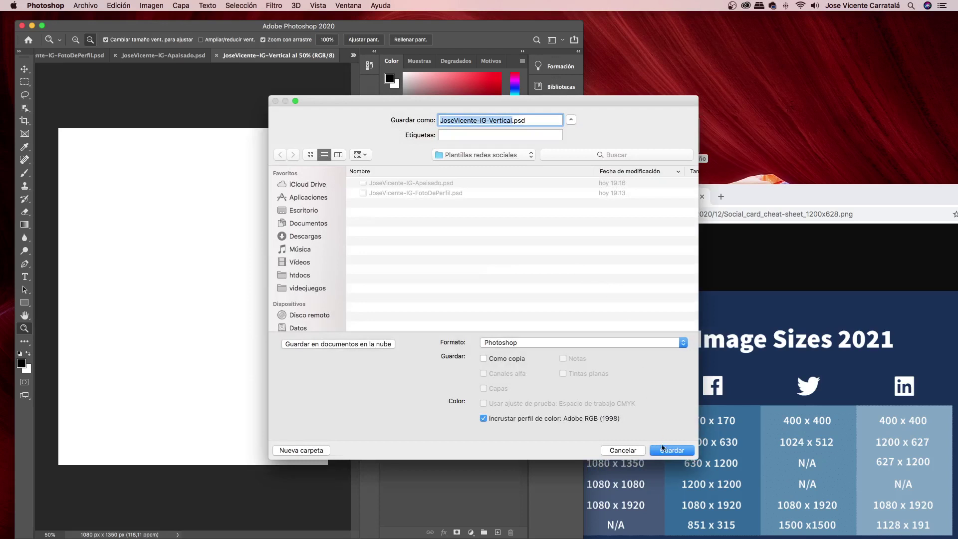
click(662, 449)
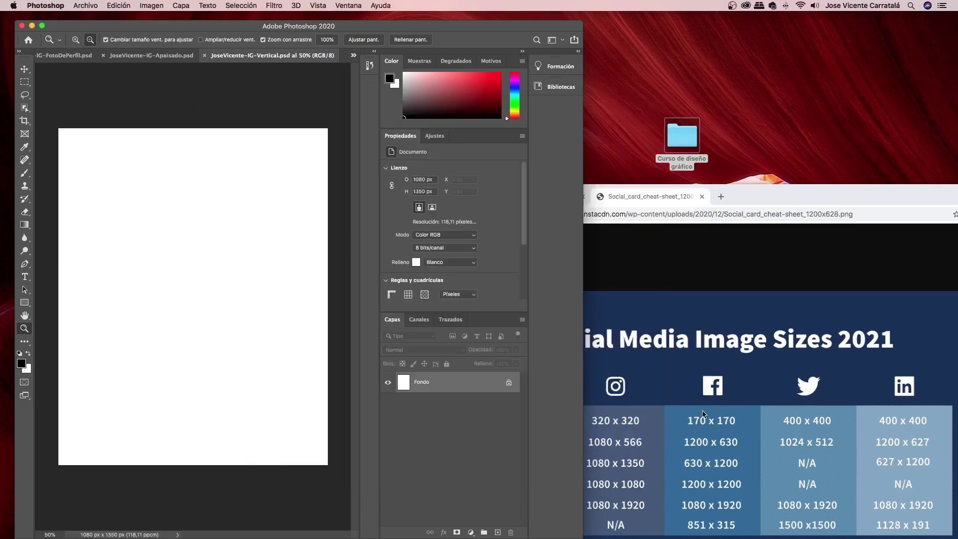
Create a 1080 × 1080 document named with the '-IG-Cuadrado' suffix
key(ctrl+n)
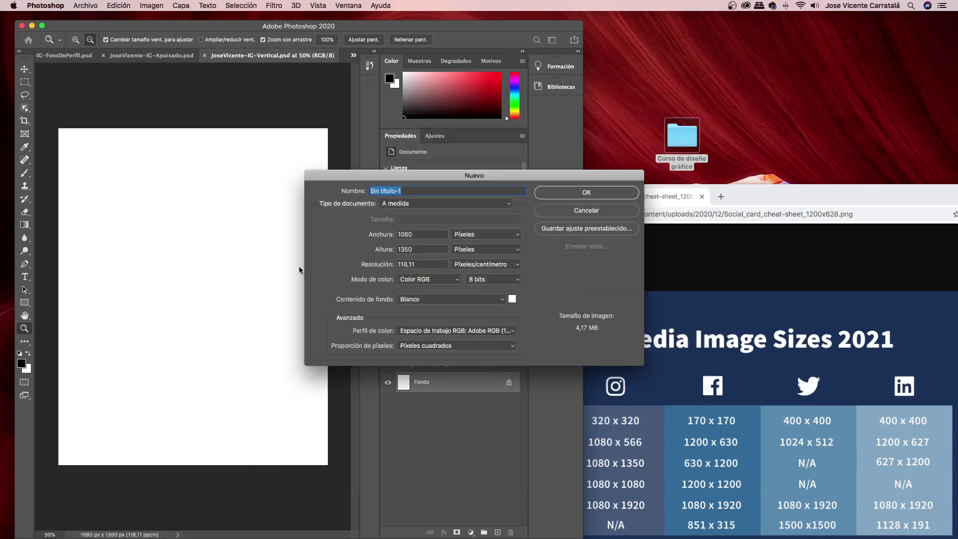
double_click(422, 248)
text(1080)
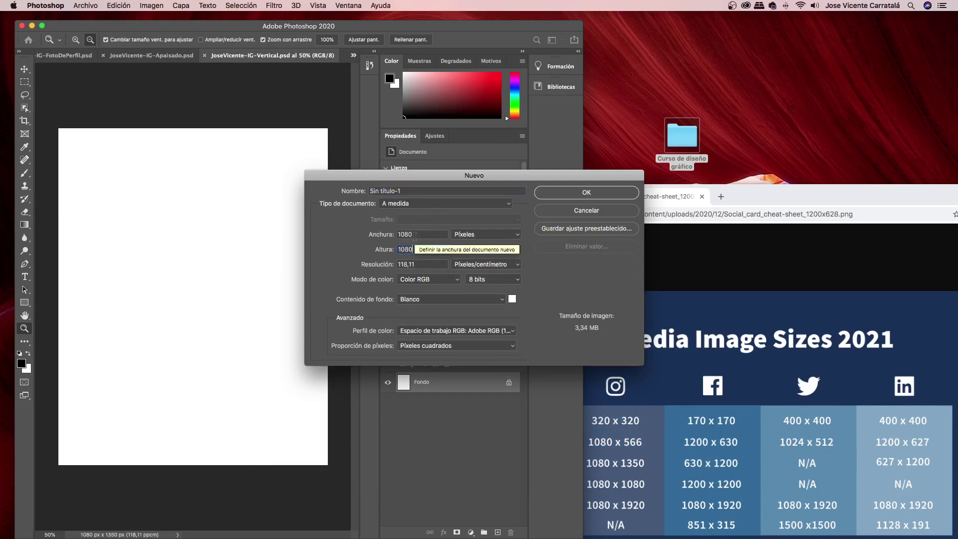
click(420, 189)
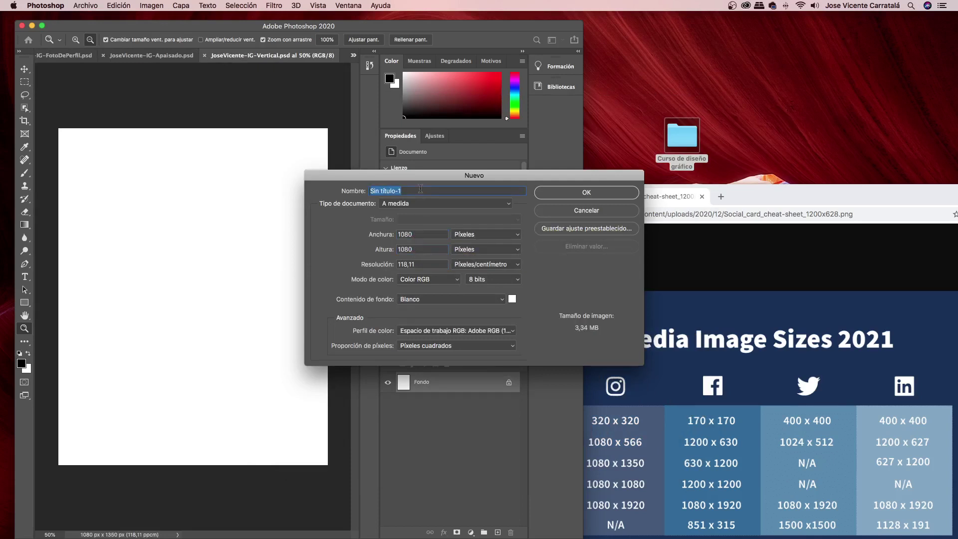
text(JoseVicente-IG-Apaisado)
double_click(420, 191)
text(Cuadrado)
key(Return)
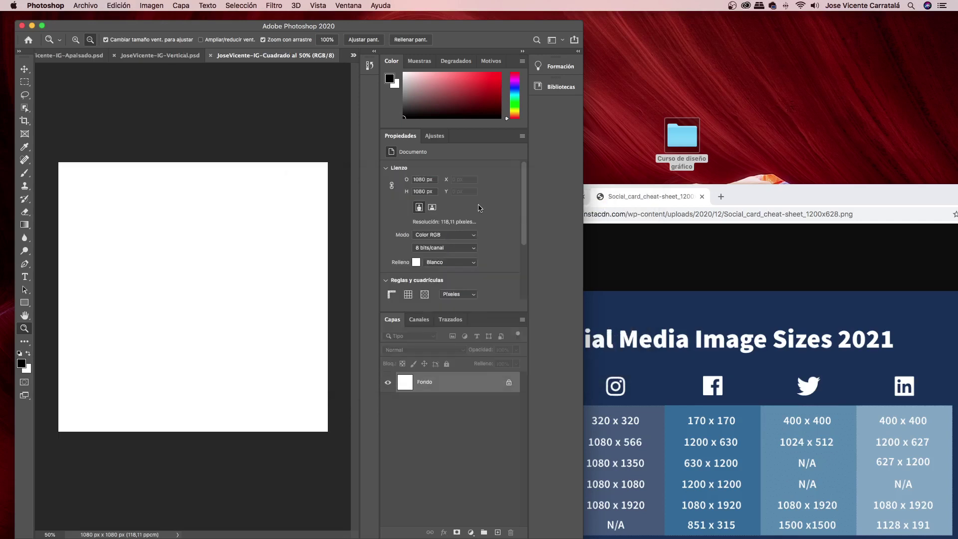
Create a 1080 × 1920 '-IG-Stories' document and save it as a PSD
click(739, 202)
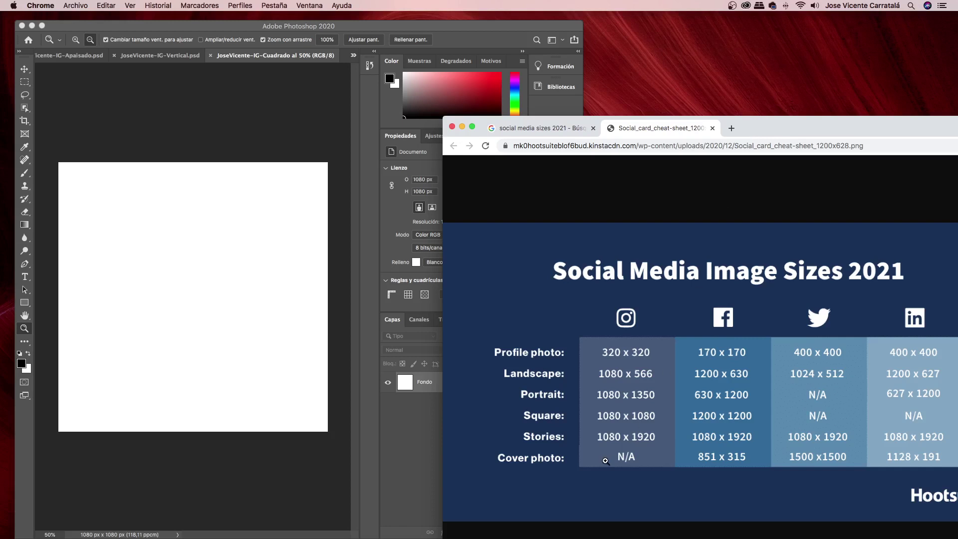
click(451, 44)
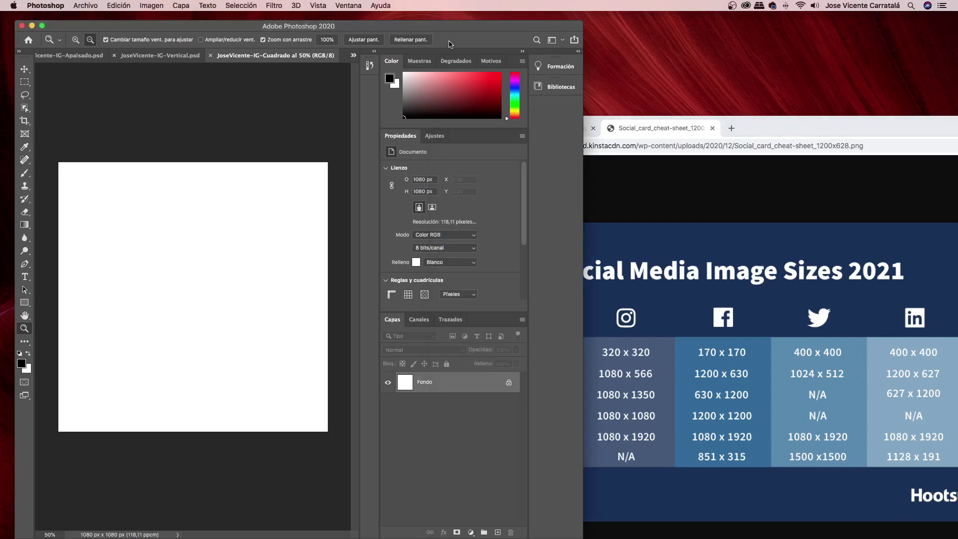
key(super+n)
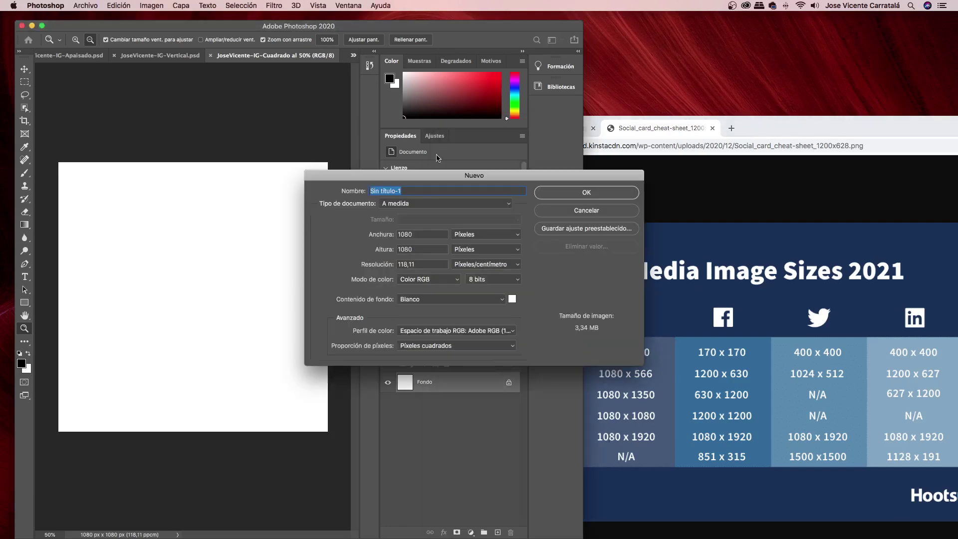
double_click(411, 248)
text(1920)
double_click(387, 190)
text(JoseVicente-IG-Apaisado)
key(shift+alt+Left)
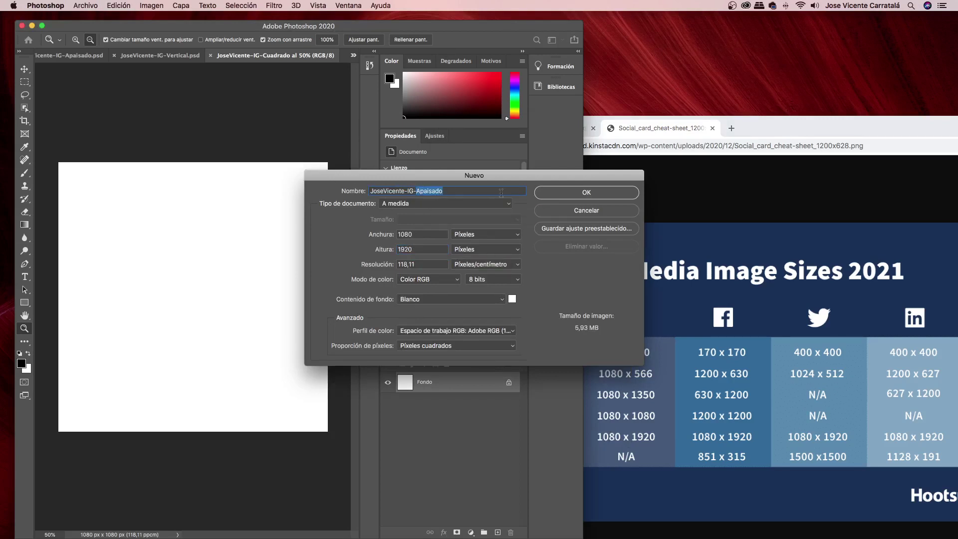
text(Stories)
key(Return)
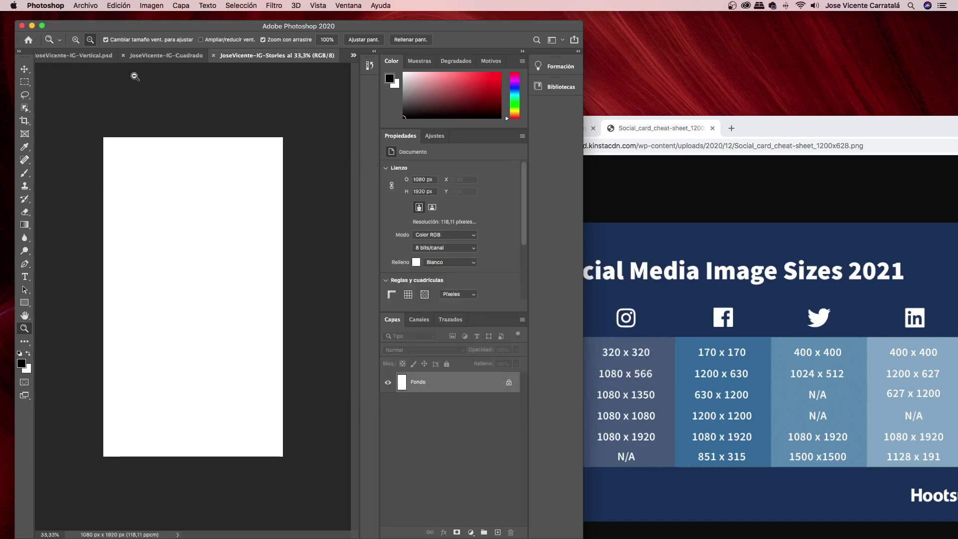
key(super+s)
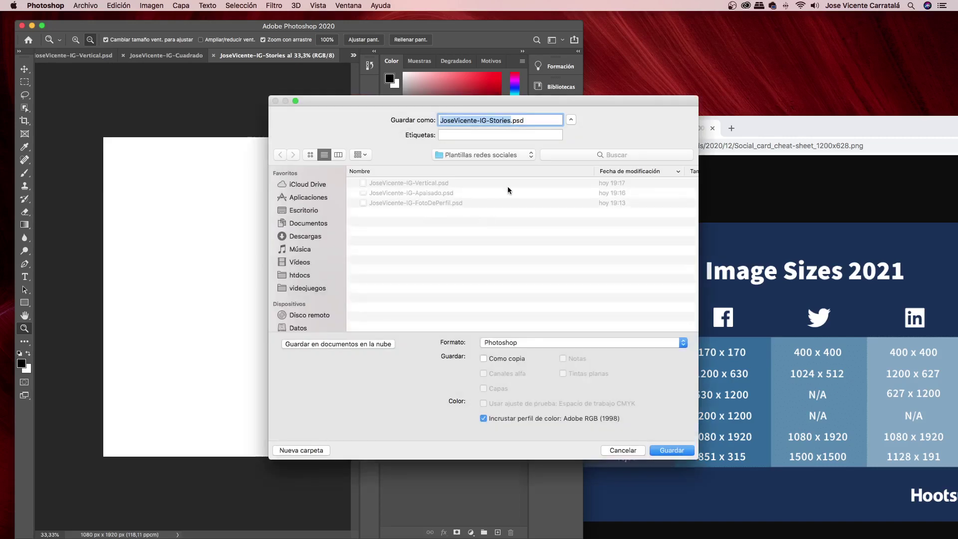
click(676, 451)
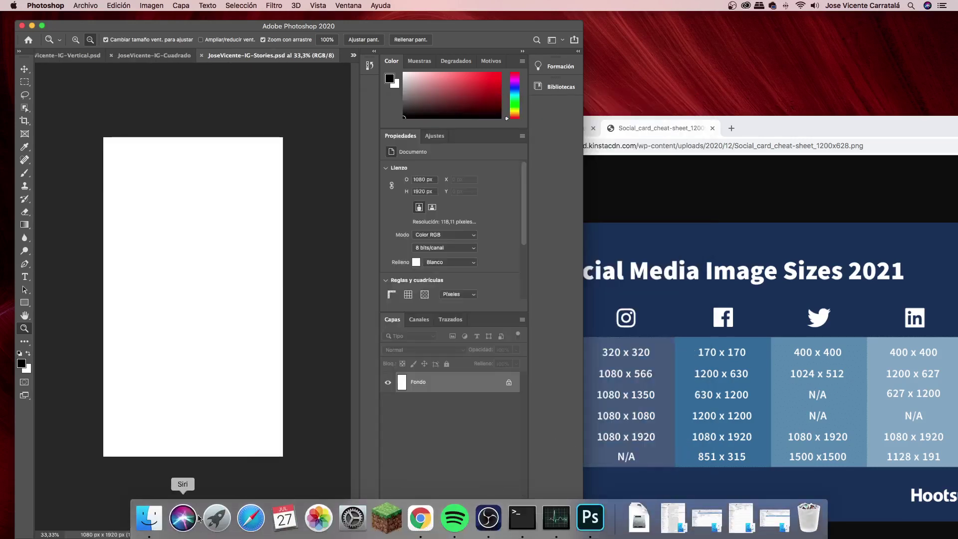
Save the Cuadrado document as a PSD and list all five templates with full names in Finder
click(150, 518)
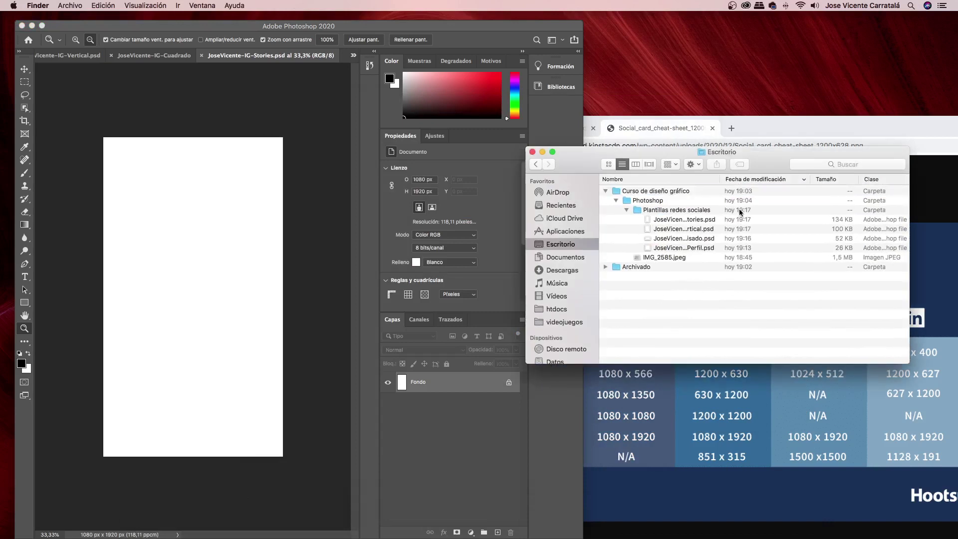
mouse_move(720, 180)
mouse_down()
mouse_move(774, 180)
mouse_move(653, 46)
mouse_up()
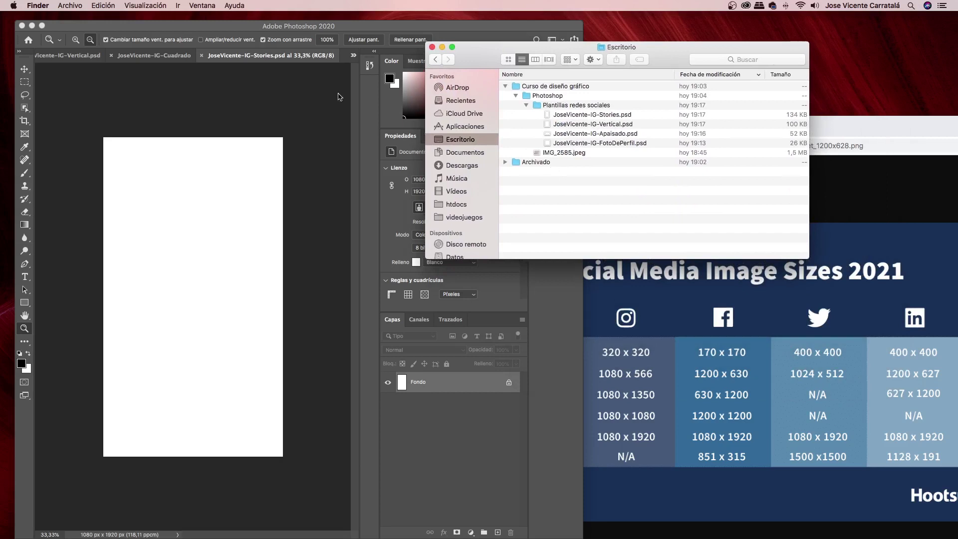
click(153, 56)
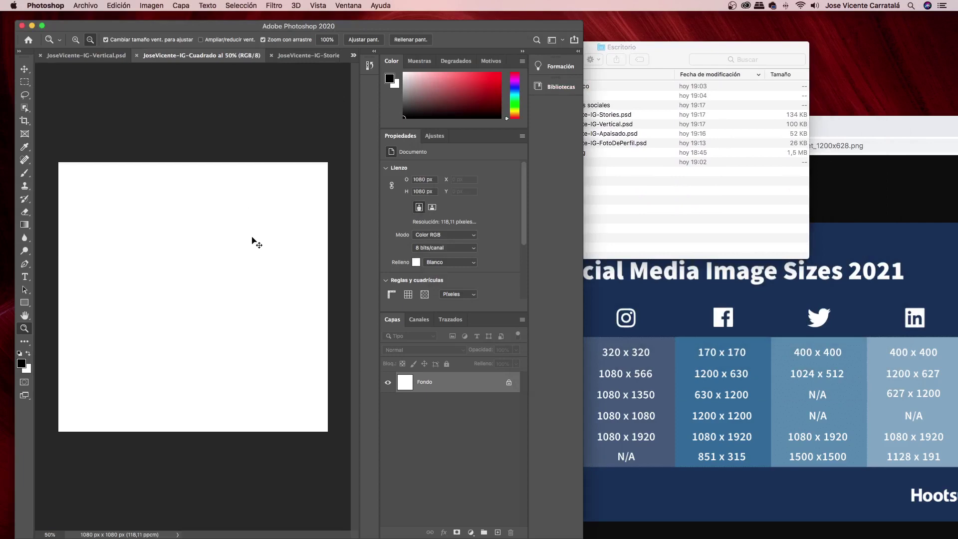
key(ctrl+s)
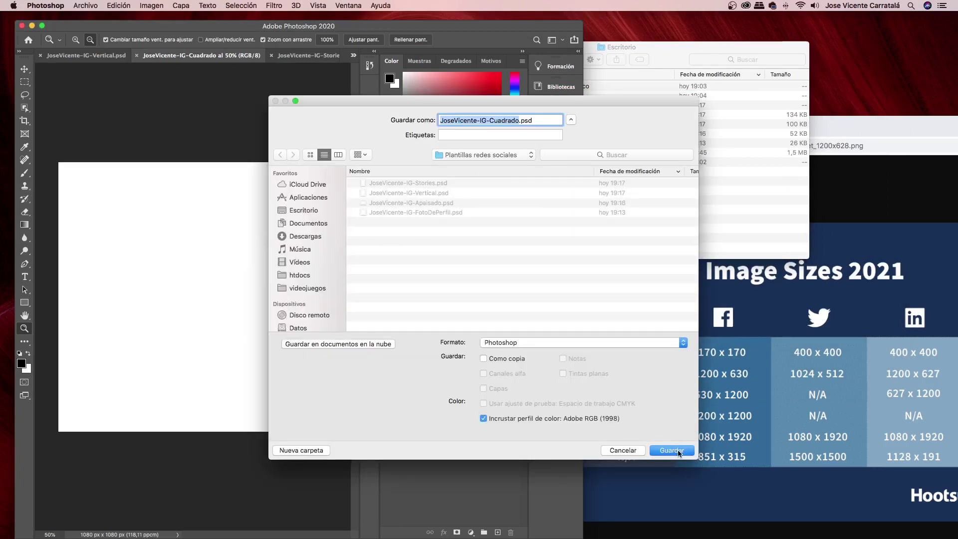
click(671, 450)
click(723, 200)
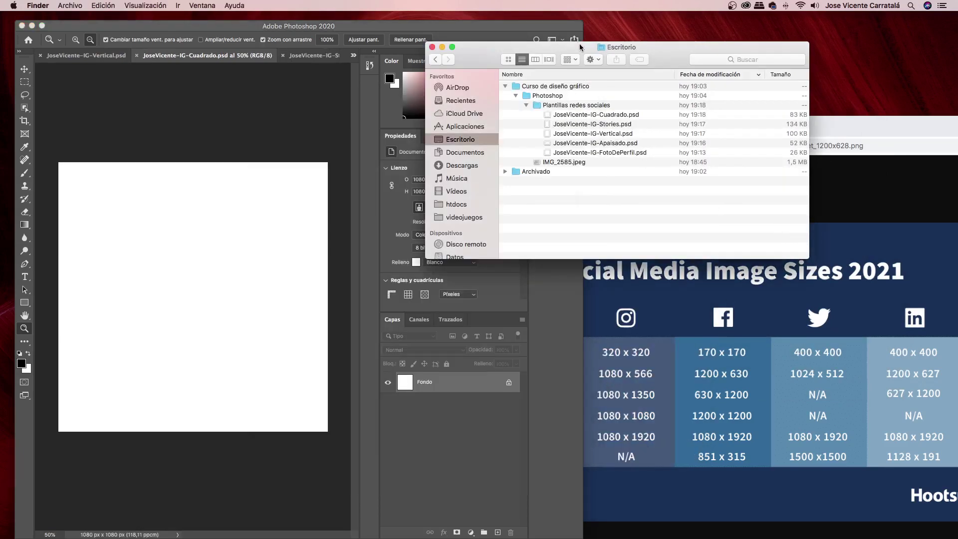
Enlarge the Finder window and review the five Instagram template PSDs, from 26 KB FotoDePerfil to 134 KB Stories
drag(579, 44, 551, 40)
drag(779, 256, 846, 320)
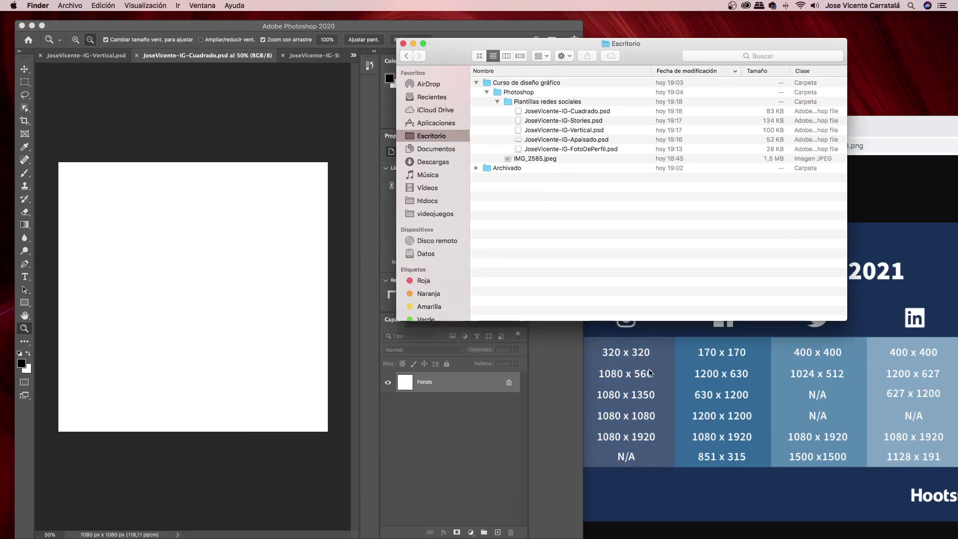
click(558, 113)
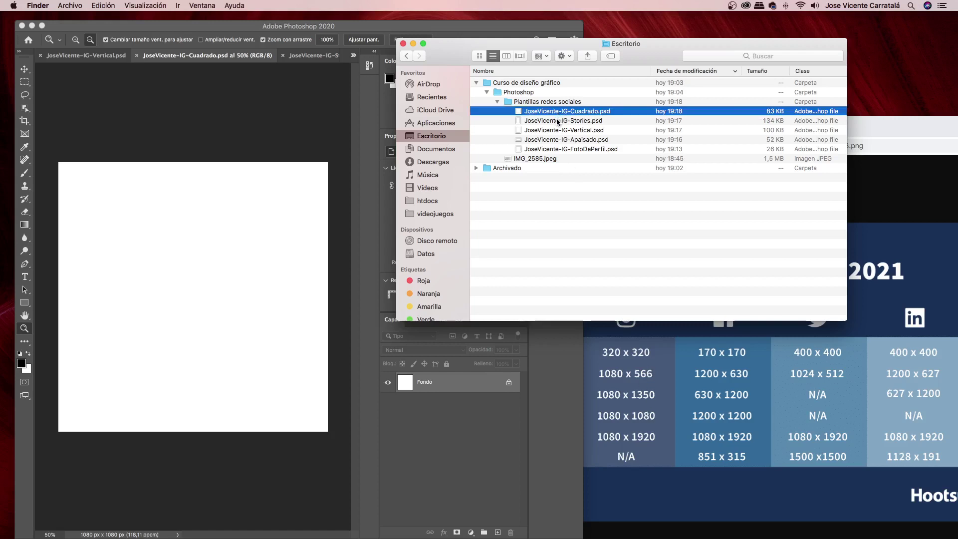
click(563, 130)
click(566, 141)
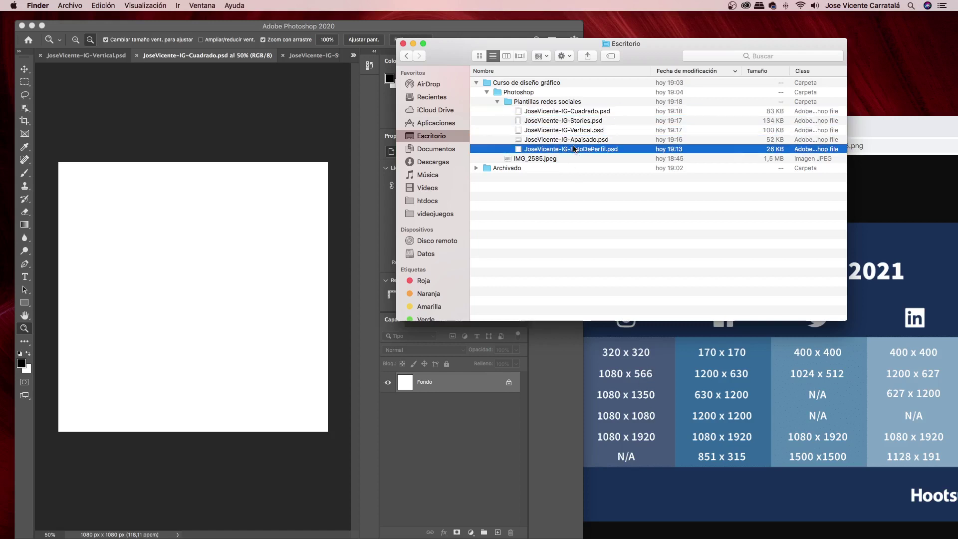